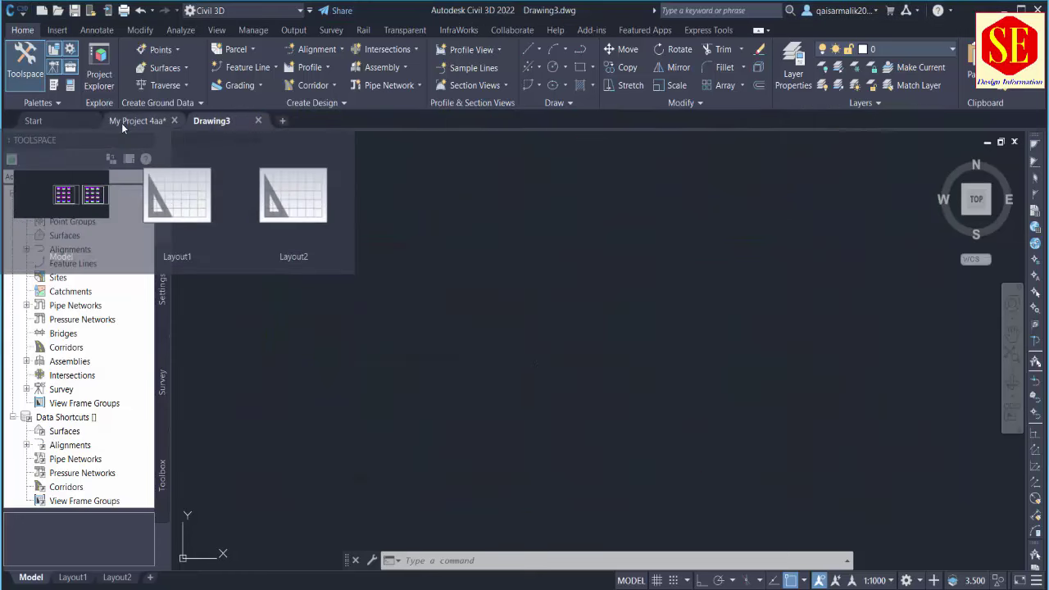
# - Switch to the My Project 4aa drawing and pan and zoom over the corridor alignment
pyautogui.click(121, 123)
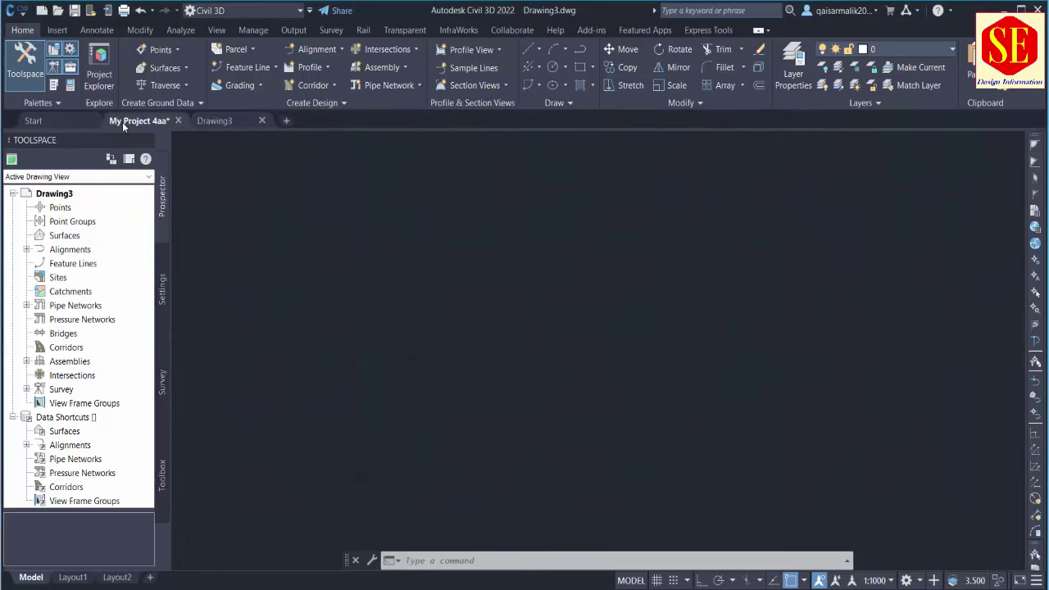
pyautogui.moveTo(633, 288); pyautogui.dragTo(616, 271, button='middle')
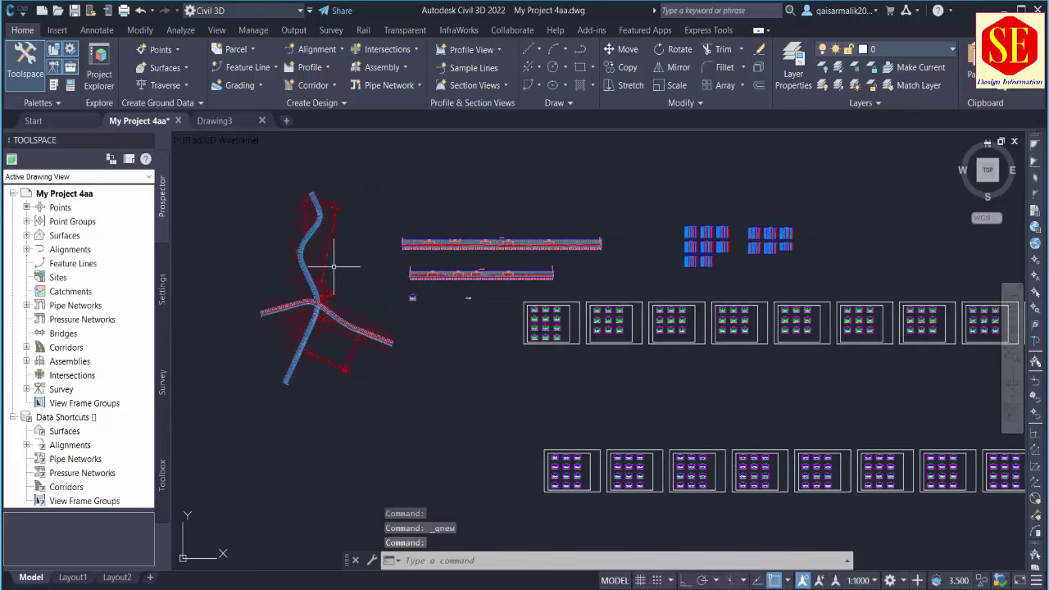
pyautogui.scroll(5, 328, 238)
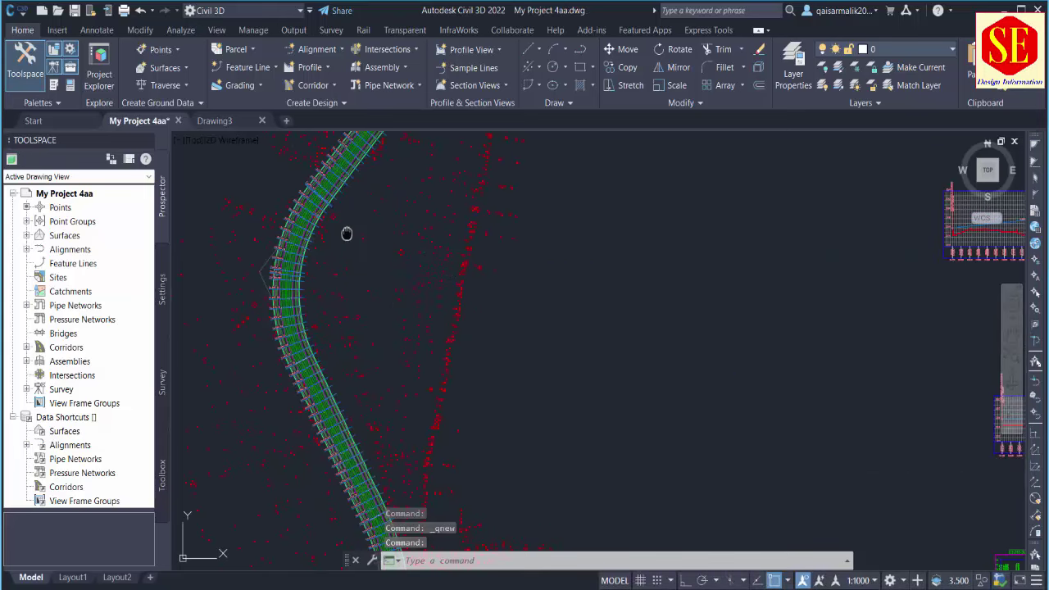
pyautogui.moveTo(364, 130); pyautogui.dragTo(375, 246, button='middle')
pyautogui.scroll(2, 432, 186)
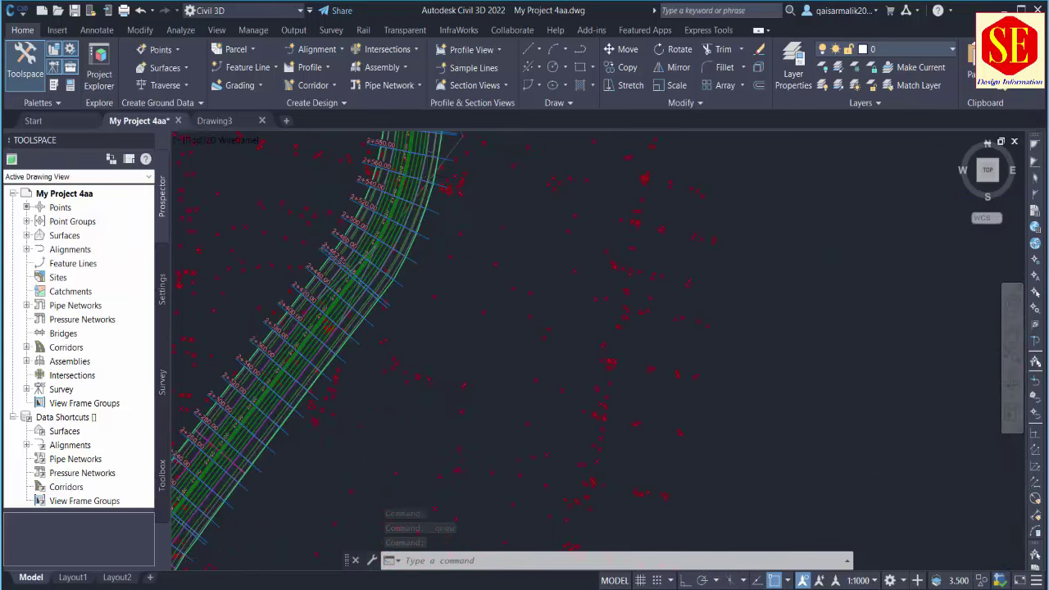
pyautogui.scroll(2, 457, 199)
pyautogui.scroll(-5, 385, 255)
pyautogui.scroll(-2, 559, 275)
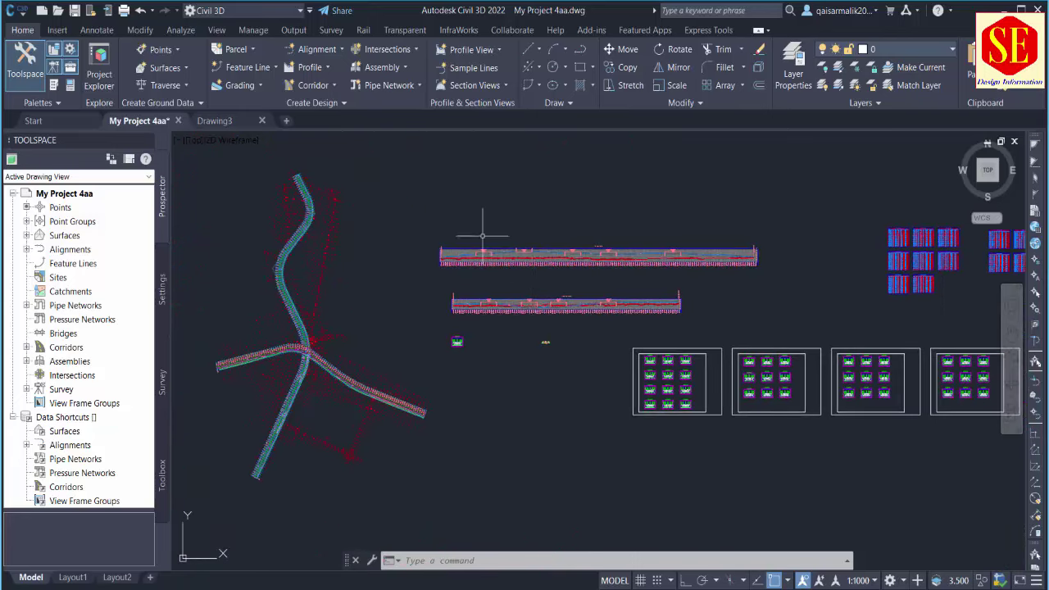
# - Pan over to the profile views and section sheets and zoom in to inspect them
pyautogui.moveTo(604, 291); pyautogui.dragTo(445, 286, button='middle')
pyautogui.scroll(1, 541, 357)
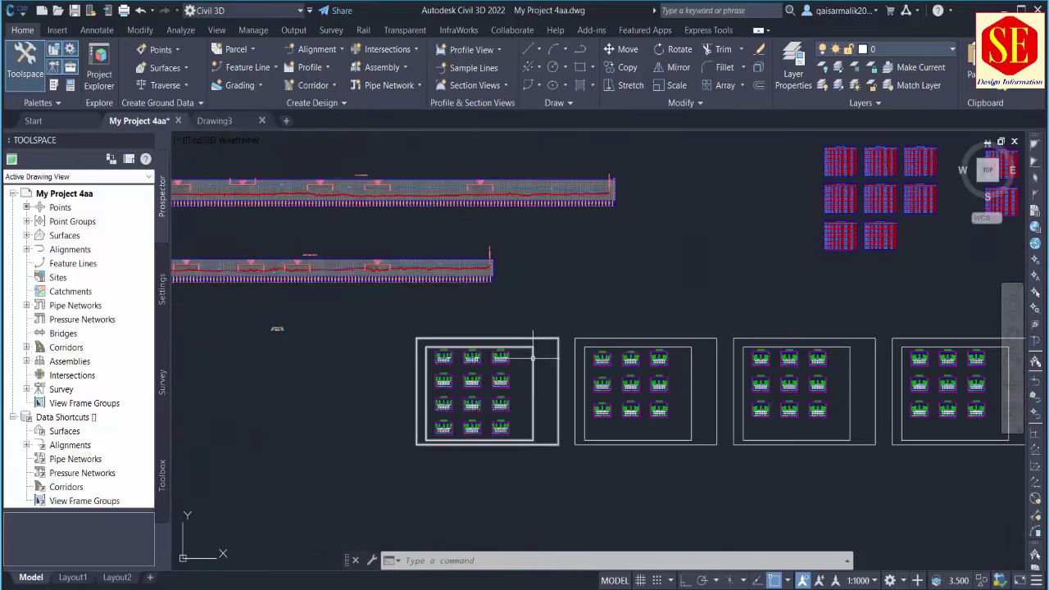
pyautogui.scroll(3, 492, 352)
pyautogui.scroll(2, 235, 328)
pyautogui.scroll(-3, 489, 368)
pyautogui.scroll(-2, 489, 368)
pyautogui.scroll(2, 592, 333)
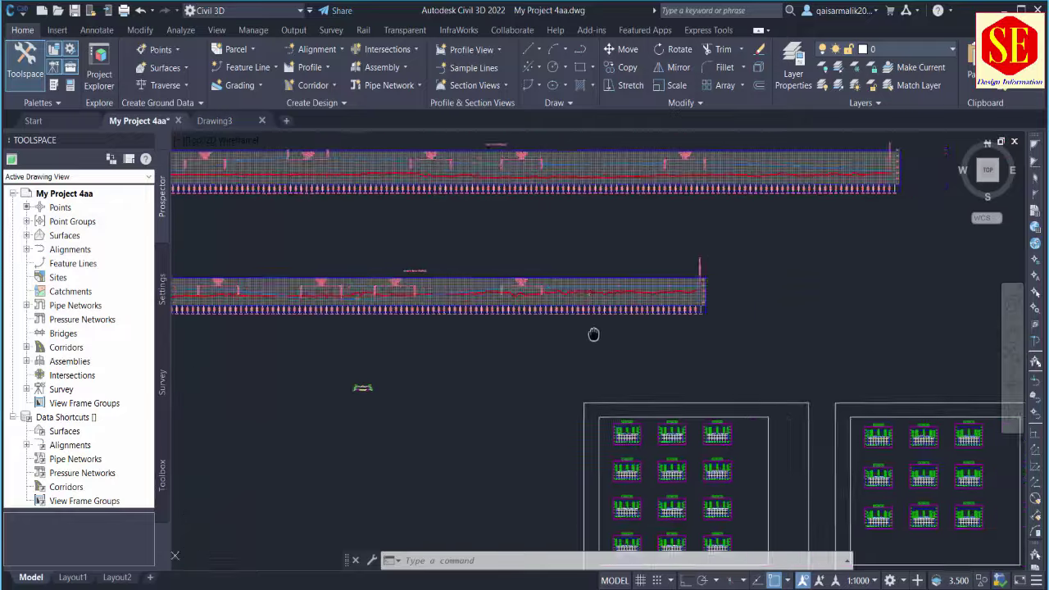
pyautogui.scroll(-1, 738, 271)
pyautogui.scroll(1, 769, 264)
pyautogui.scroll(-3, 759, 265)
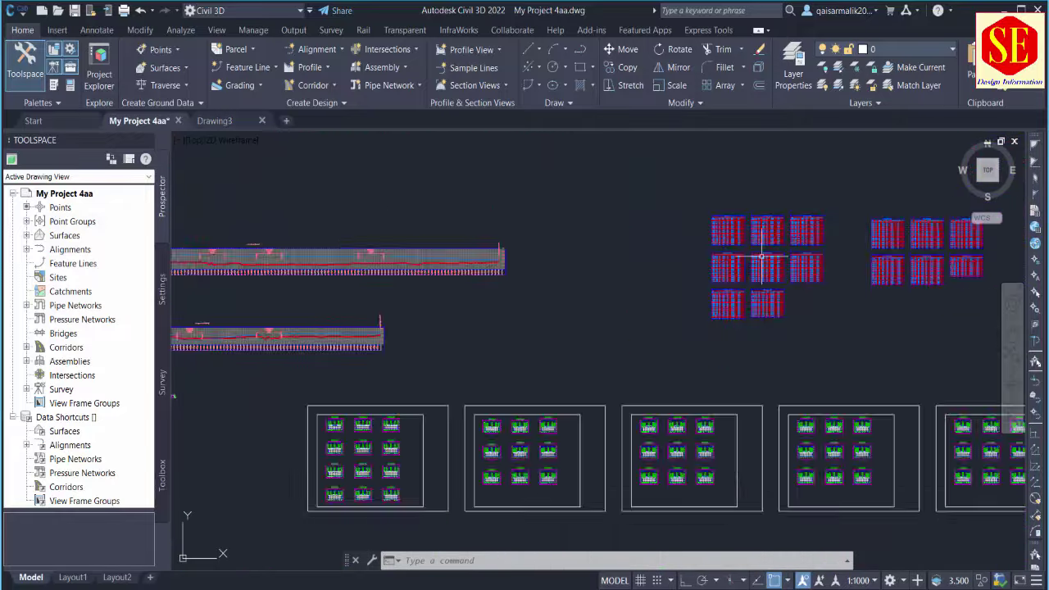
pyautogui.scroll(-2, 737, 279)
pyautogui.scroll(1, 672, 319)
pyautogui.scroll(1, 664, 328)
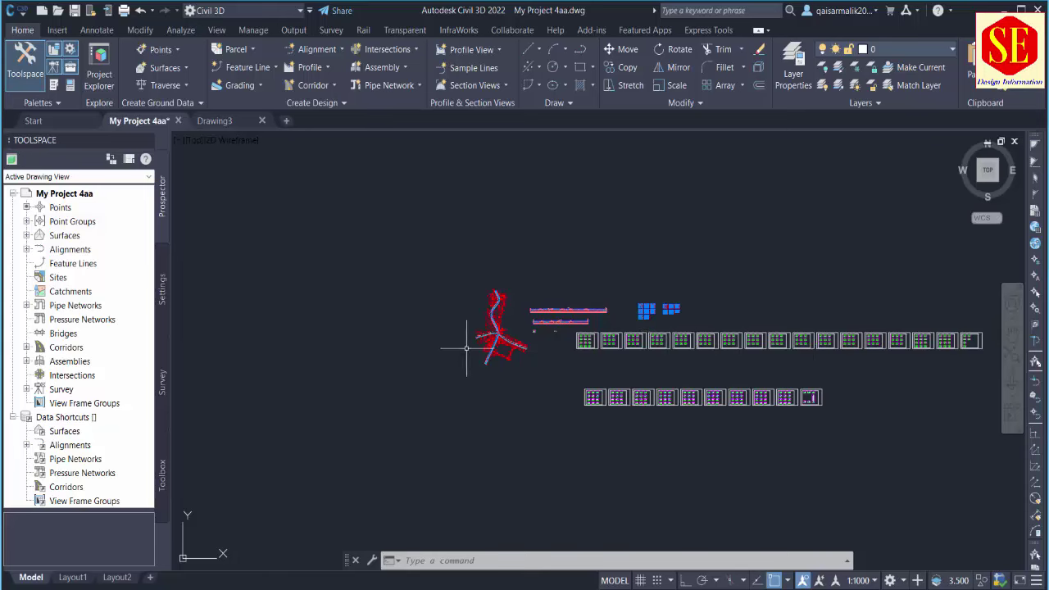
pyautogui.moveTo(466, 348)
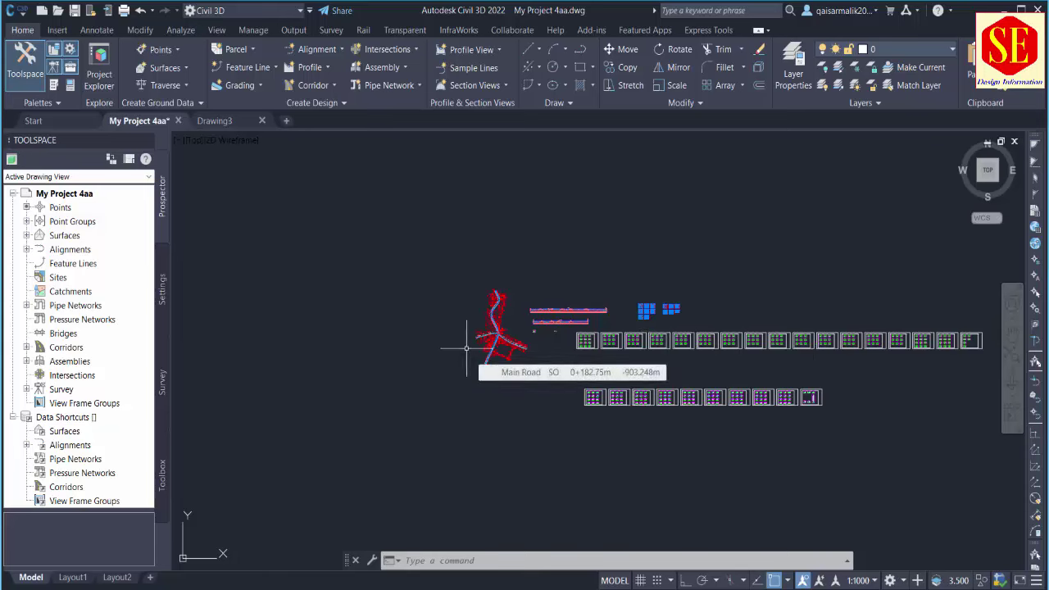
pyautogui.scroll(2, 471, 344)
pyautogui.scroll(1, 488, 337)
pyautogui.scroll(2, 502, 329)
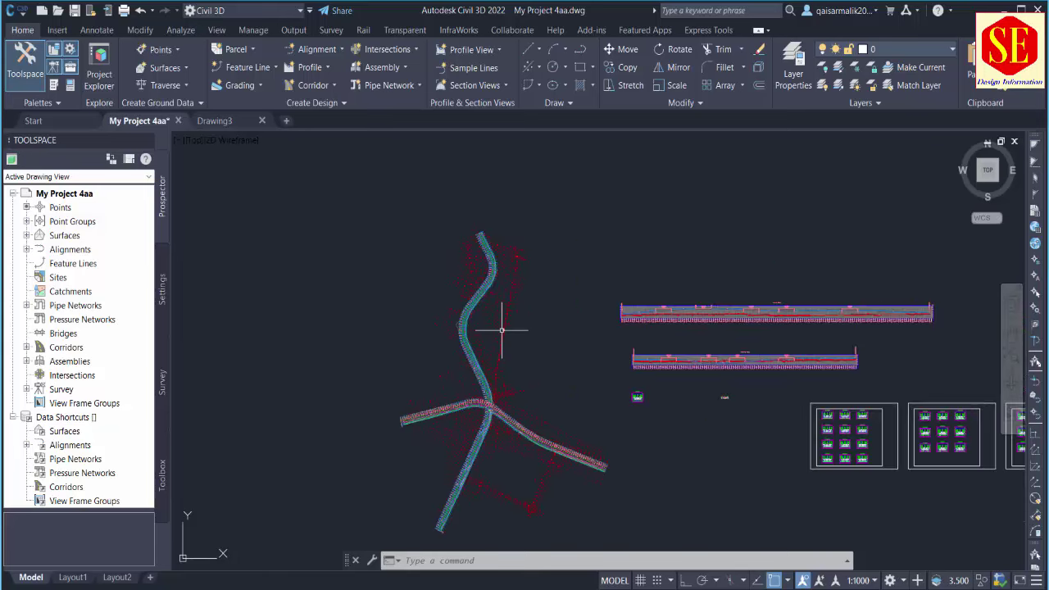
pyautogui.scroll(2, 504, 323)
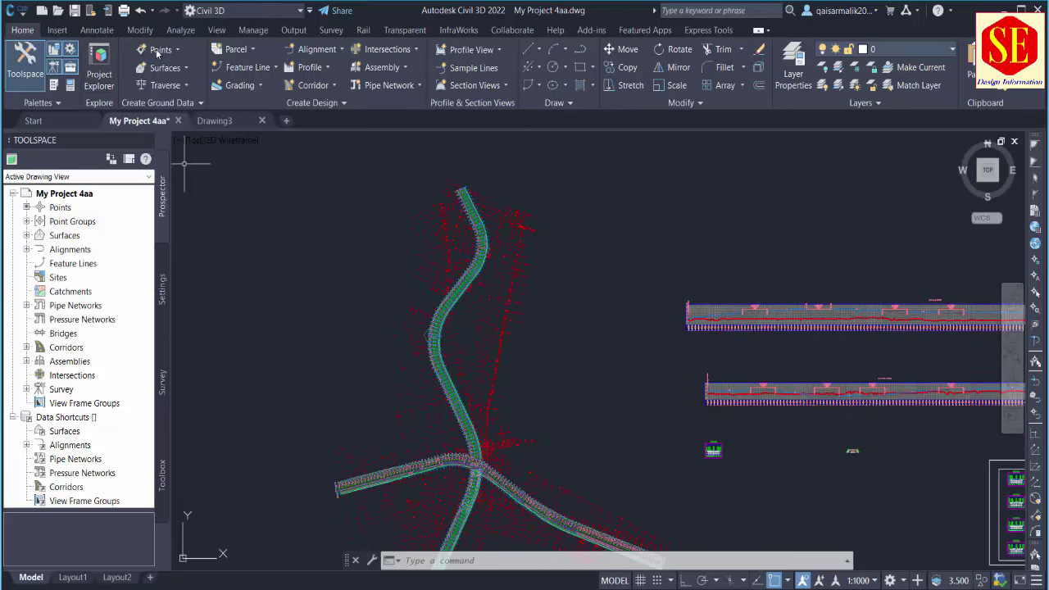
# - In Drawing3, draw a four-point zigzag with the LINE command
pyautogui.click(231, 120)
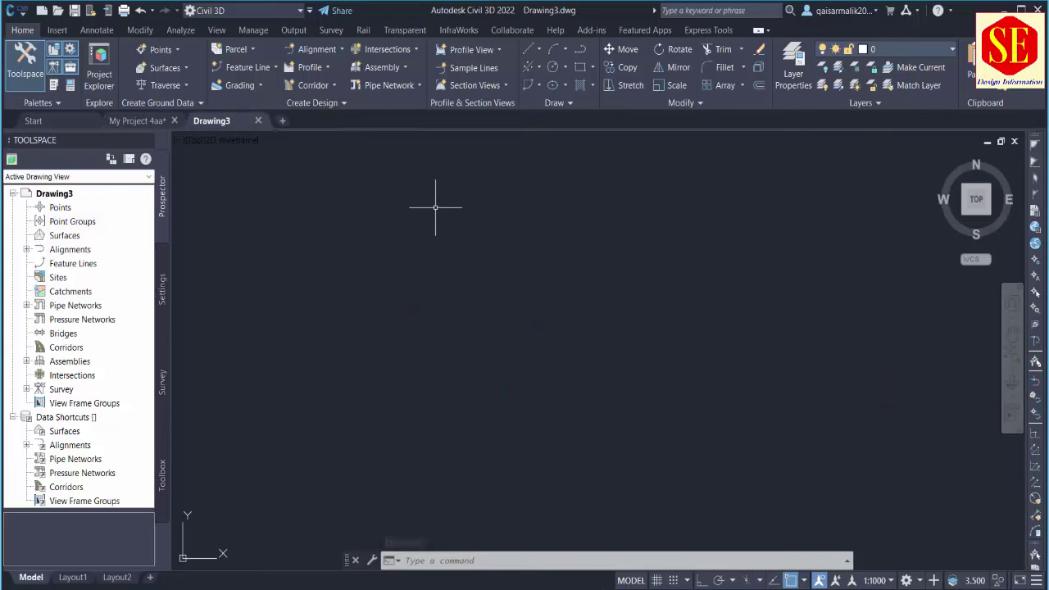
pyautogui.press('Escape')
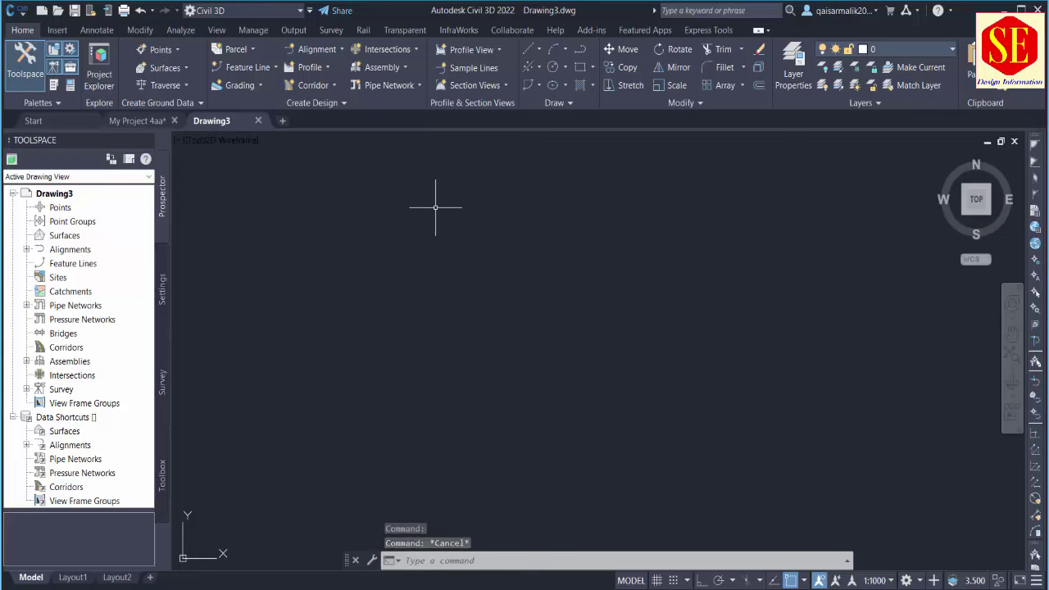
pyautogui.write('l')
pyautogui.press('Return')
pyautogui.click(351, 242)
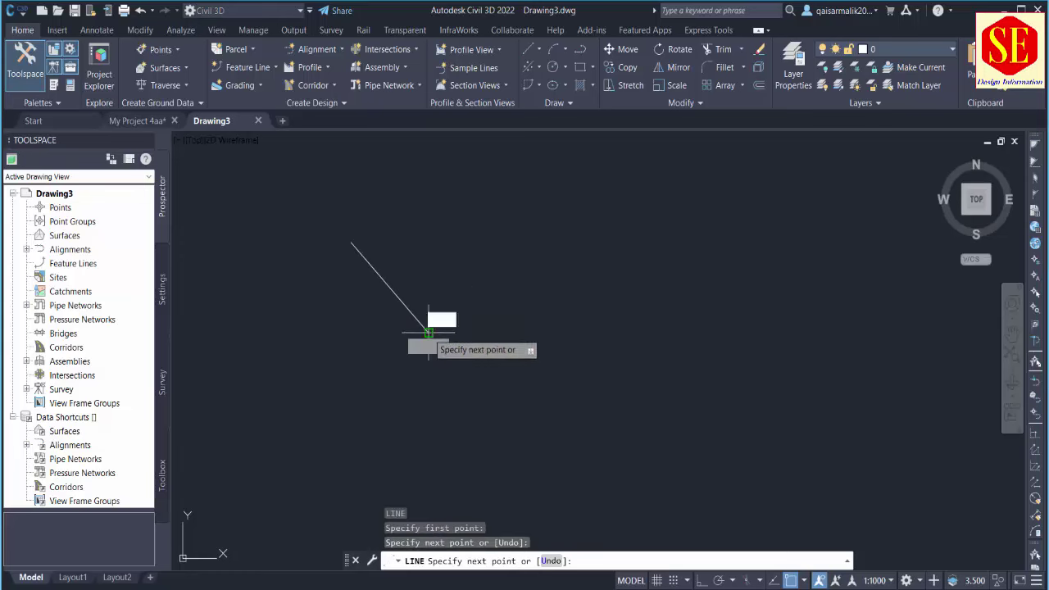
pyautogui.click(428, 333)
pyautogui.click(492, 271)
pyautogui.click(538, 347)
pyautogui.press('Escape')
# - Draw a four-vertex polyline below the zigzag with PLINE
pyautogui.write('pl')
pyautogui.press('Return')
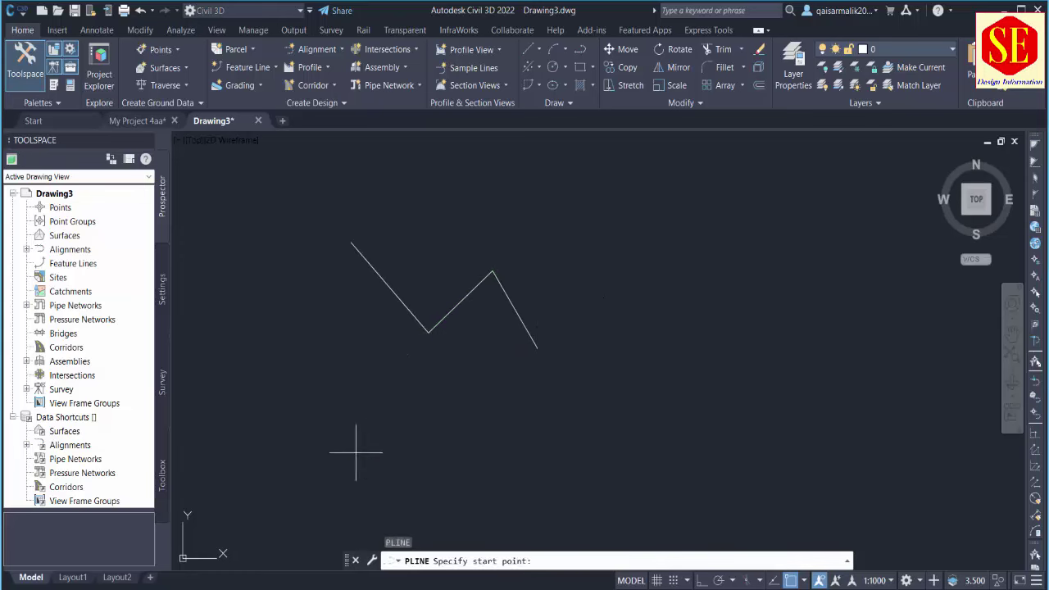
pyautogui.click(356, 451)
pyautogui.click(439, 389)
pyautogui.click(506, 438)
pyautogui.click(607, 319)
pyautogui.press('Escape')
# - Draw two rectangles with RECTANG, including a tall one on the right
pyautogui.write('rec')
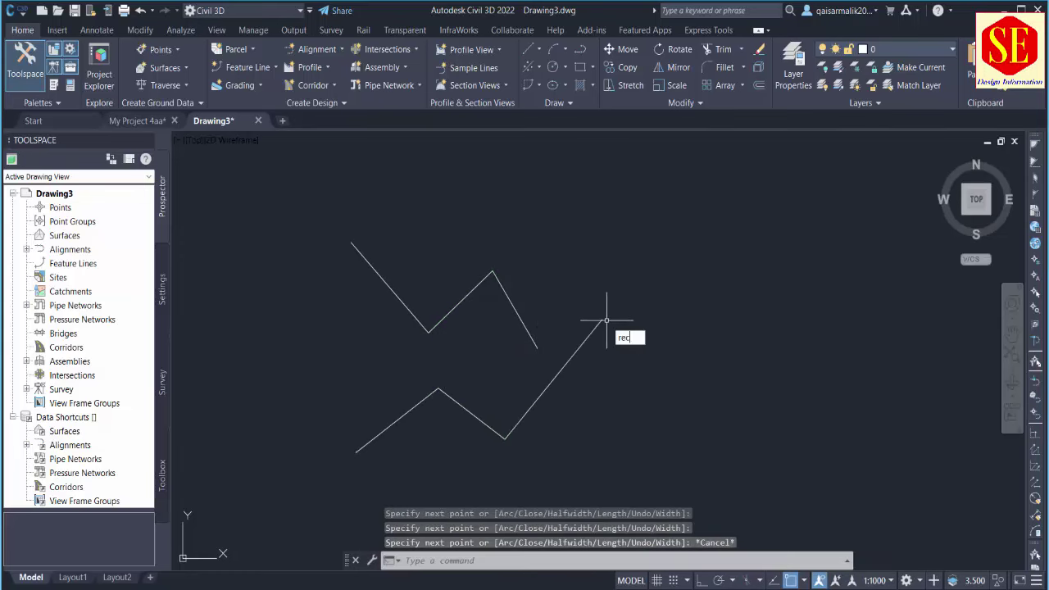
pyautogui.press('Return')
pyautogui.click(484, 188)
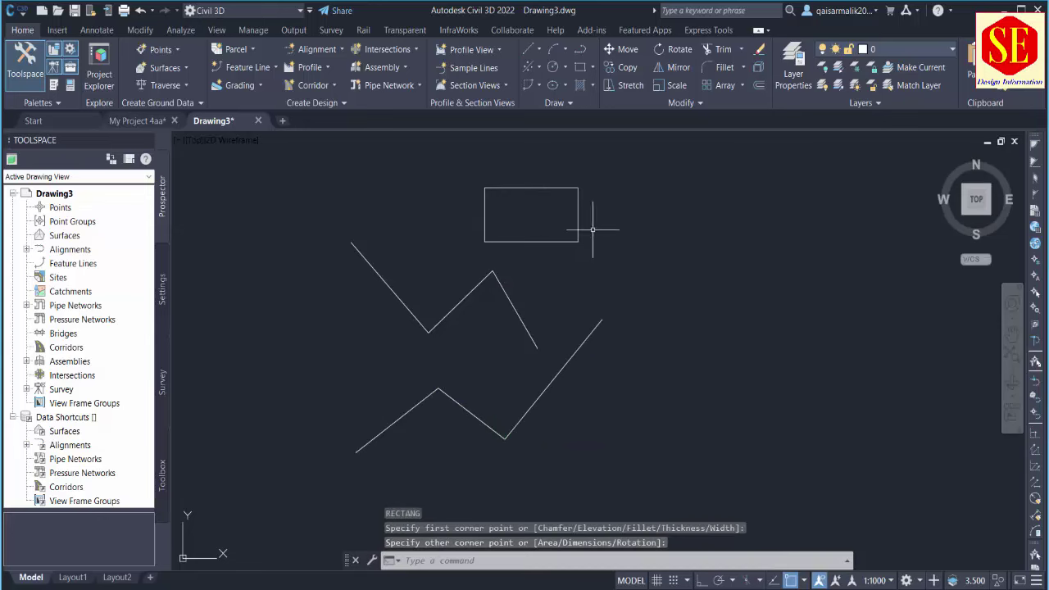
pyautogui.press('Return')
pyautogui.click(652, 203)
pyautogui.click(675, 320)
pyautogui.press('Escape')
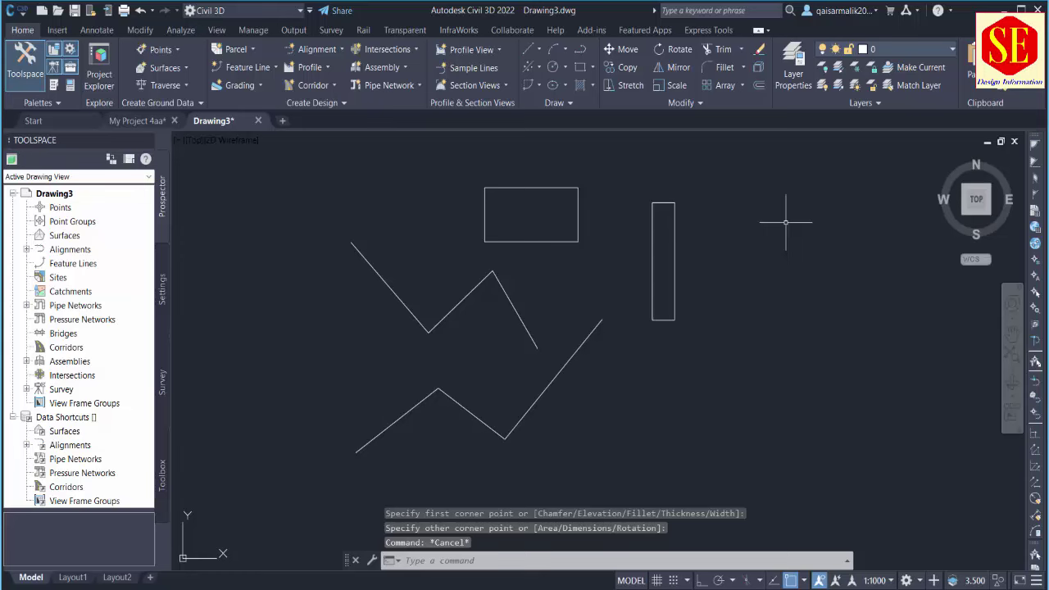
# - Crossing-select all six sketched shapes and erase them
pyautogui.press('Escape')
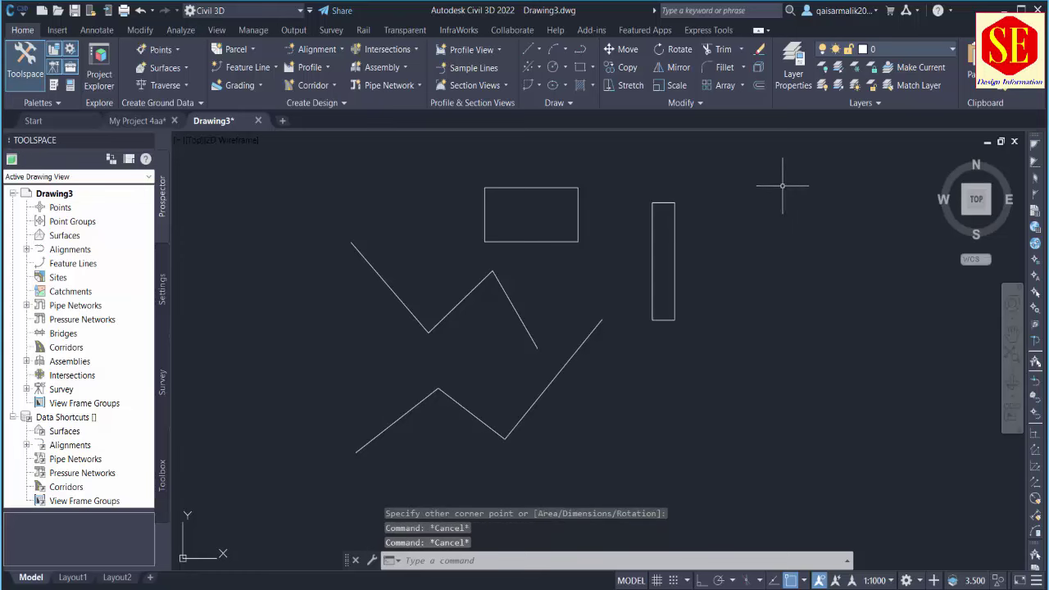
pyautogui.click(782, 186)
pyautogui.click(312, 462)
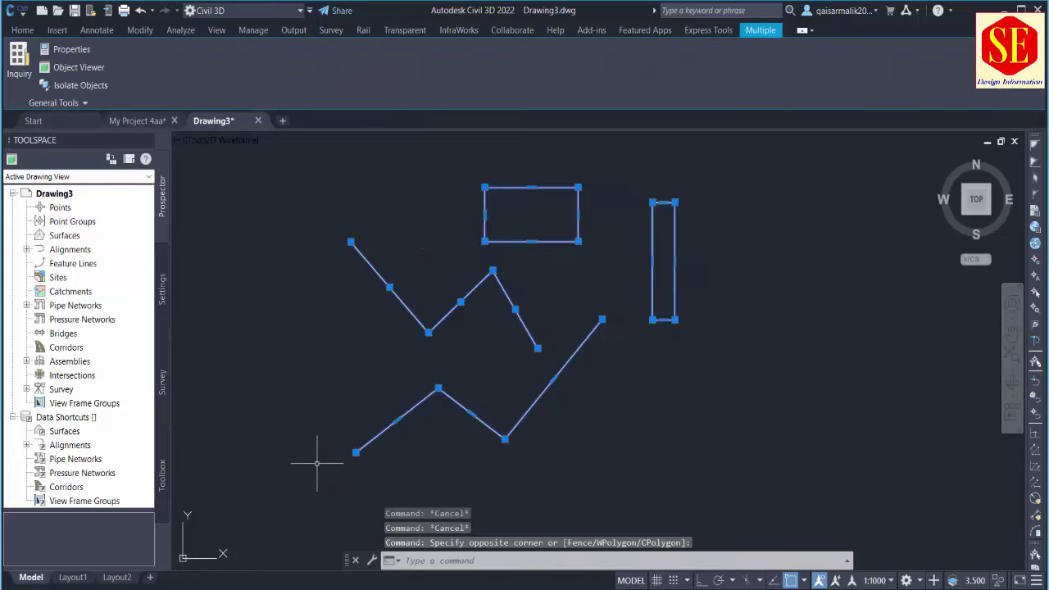
pyautogui.write('e')
pyautogui.press('Return')
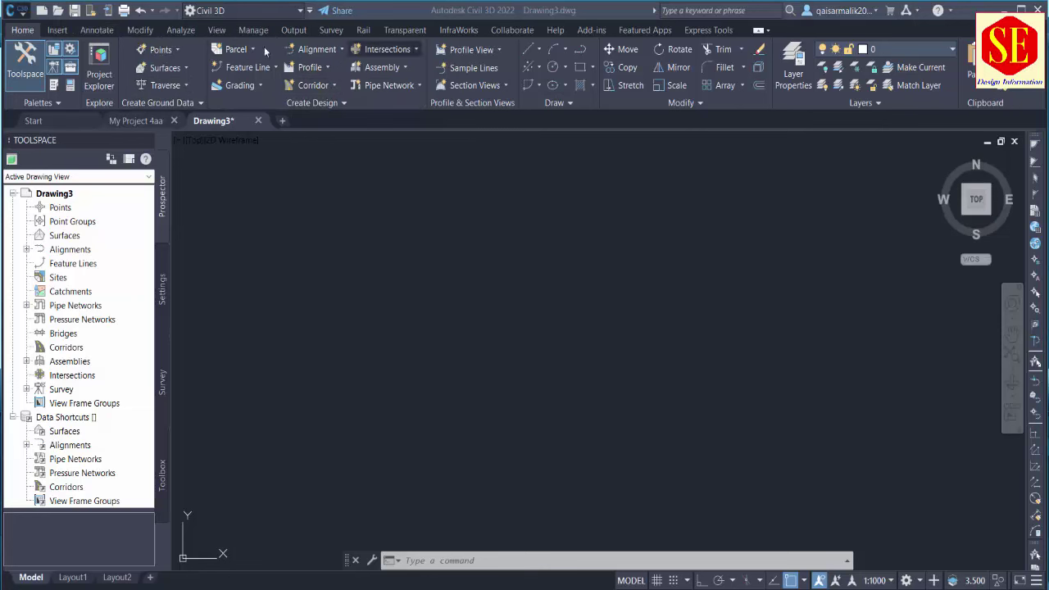
# - Make My Project 4aa the active drawing tab again
pyautogui.click(131, 121)
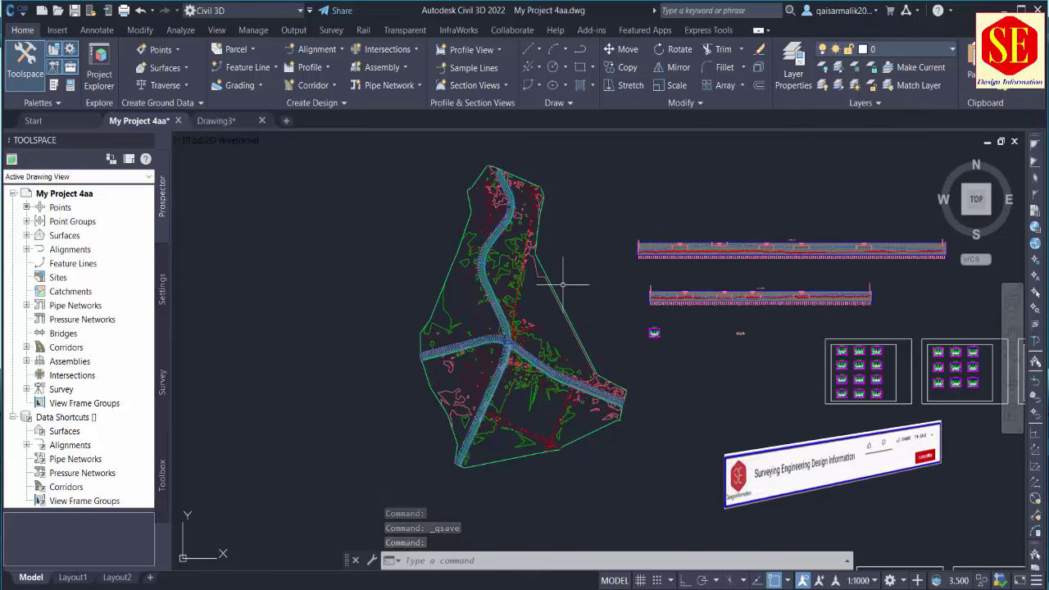
pyautogui.scroll(3, 563, 284)
pyautogui.scroll(1, 590, 174)
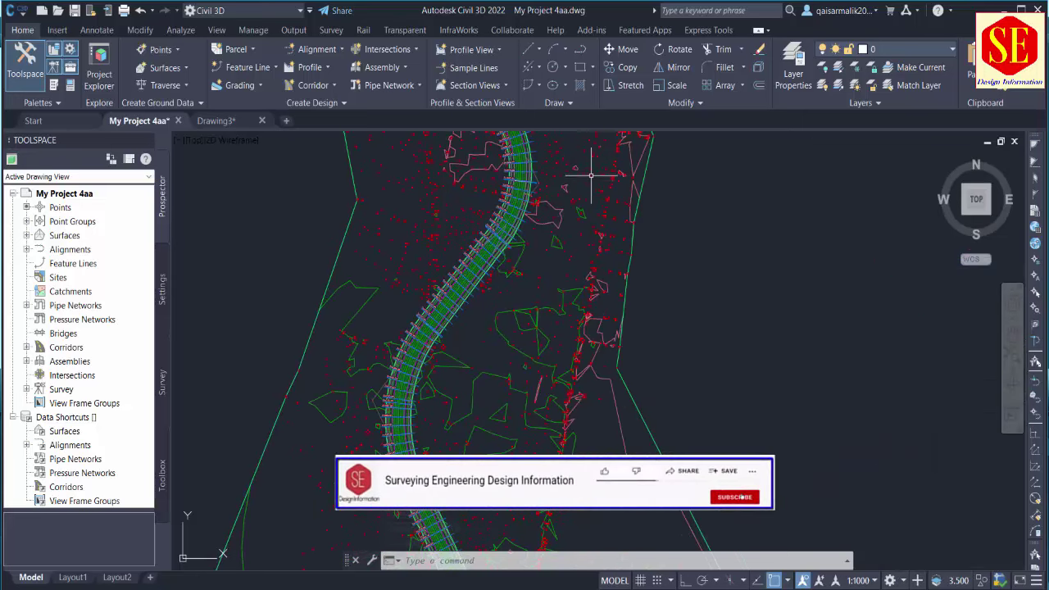
pyautogui.scroll(2, 556, 207)
pyautogui.scroll(2, 555, 207)
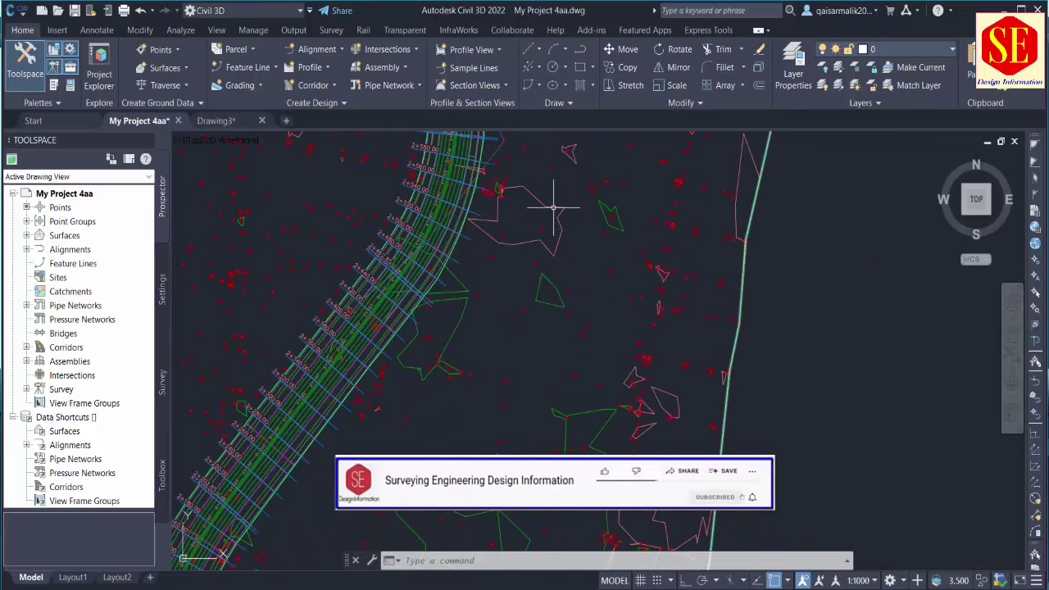
pyautogui.click(554, 207)
pyautogui.scroll(-1, 569, 245)
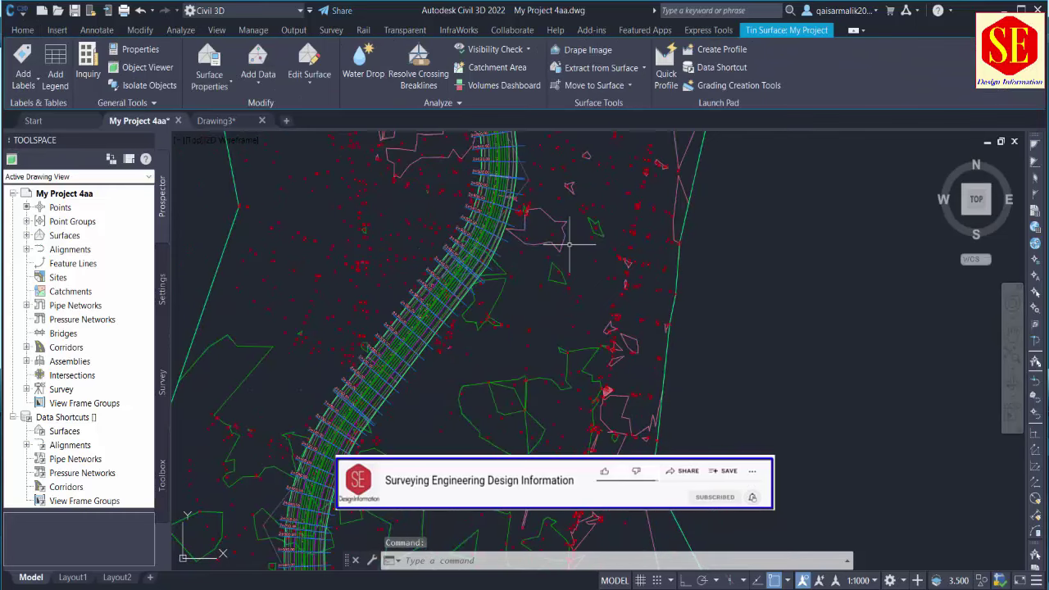
pyautogui.press('Escape')
pyautogui.scroll(2, 429, 222)
pyautogui.scroll(1, 518, 232)
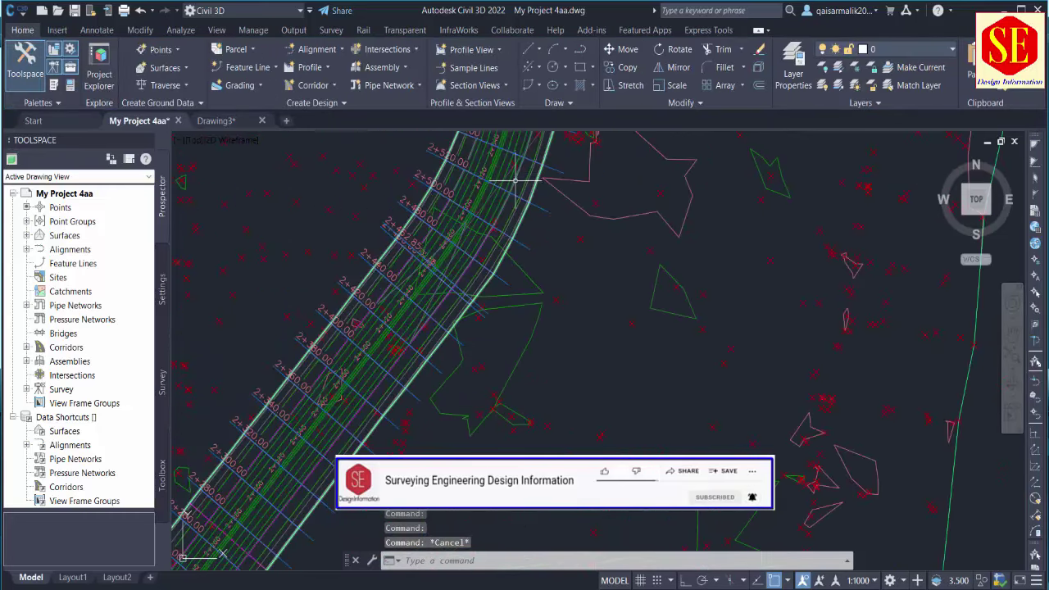
pyautogui.scroll(-3, 459, 230)
pyautogui.scroll(-1, 452, 243)
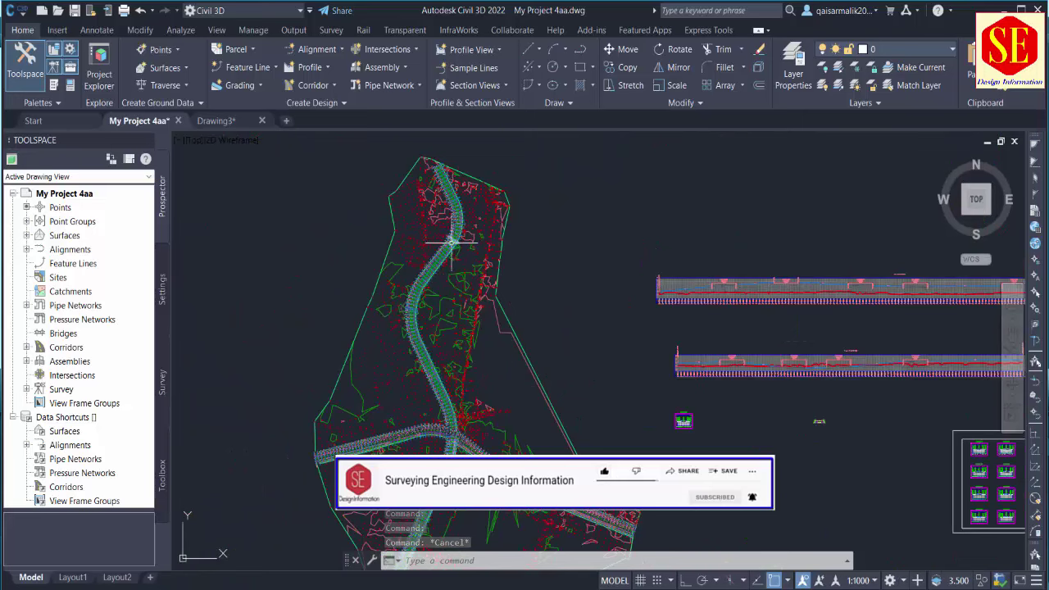
pyautogui.moveTo(536, 302); pyautogui.dragTo(525, 289, button='middle')
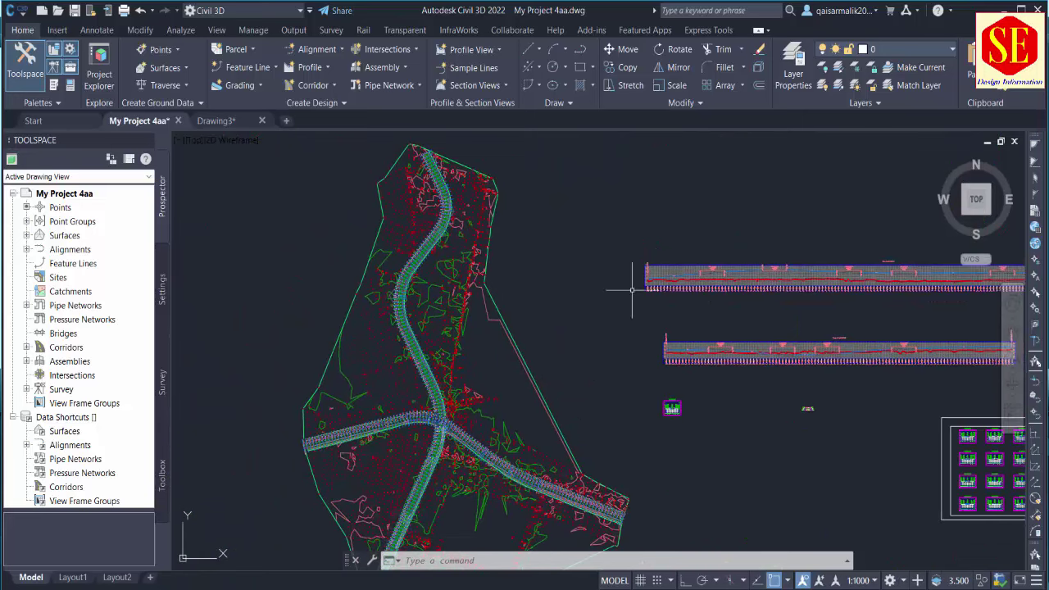
pyautogui.moveTo(632, 289)
pyautogui.mouseDown(button='middle')
pyautogui.moveTo(522, 300)
pyautogui.moveTo(653, 325)
pyautogui.mouseUp(button='middle')
pyautogui.click(163, 50)
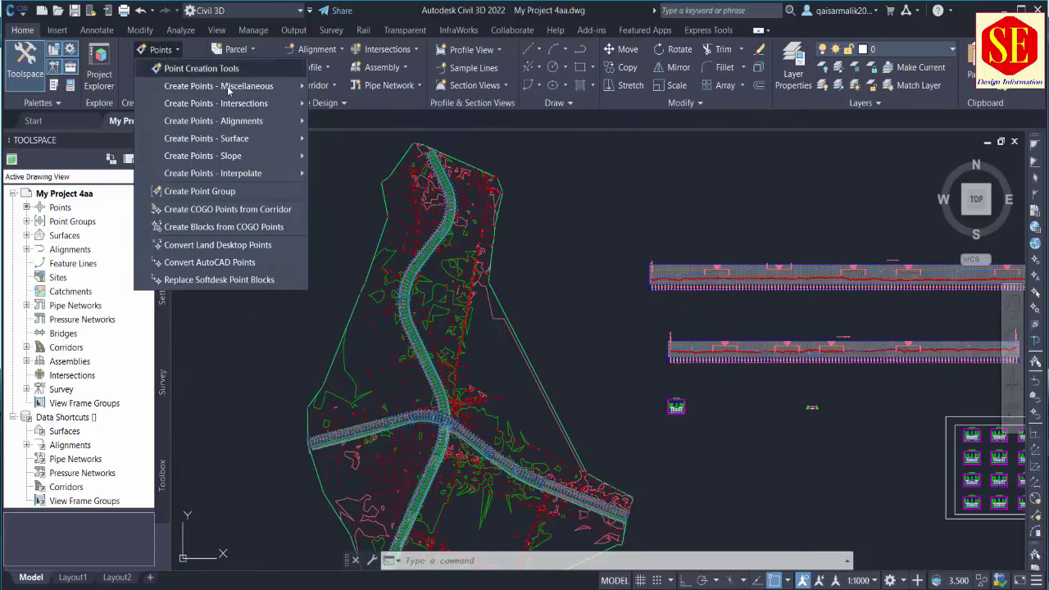
pyautogui.scroll(6, 481, 196)
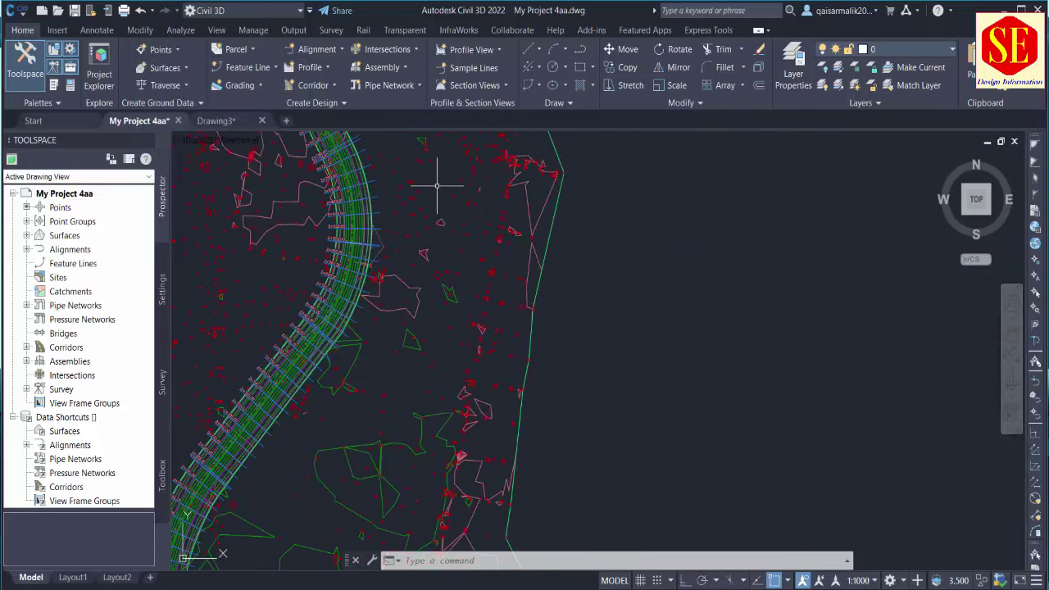
pyautogui.scroll(2, 494, 181)
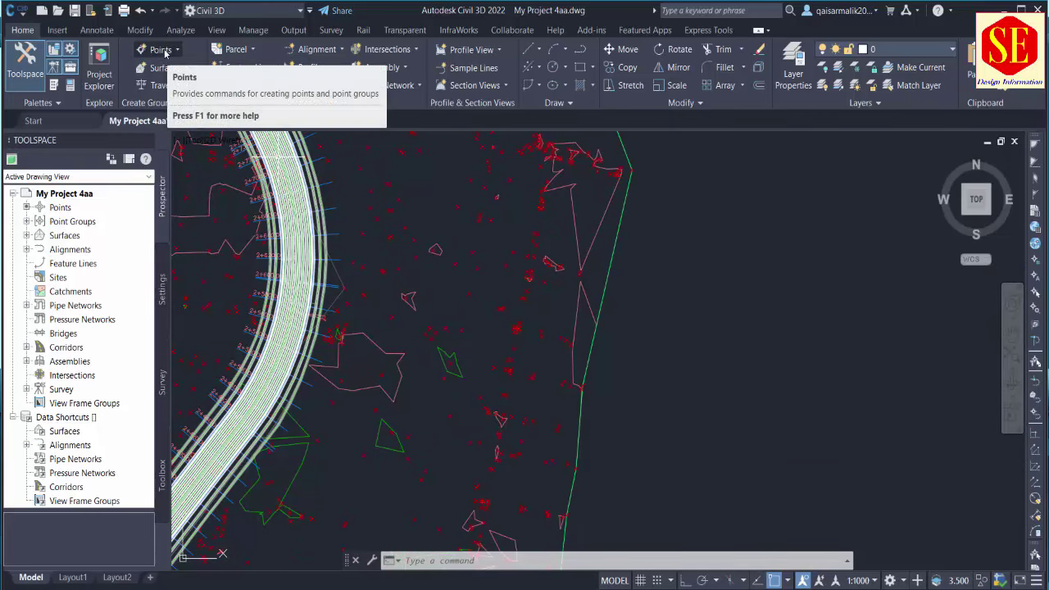
pyautogui.click(572, 199)
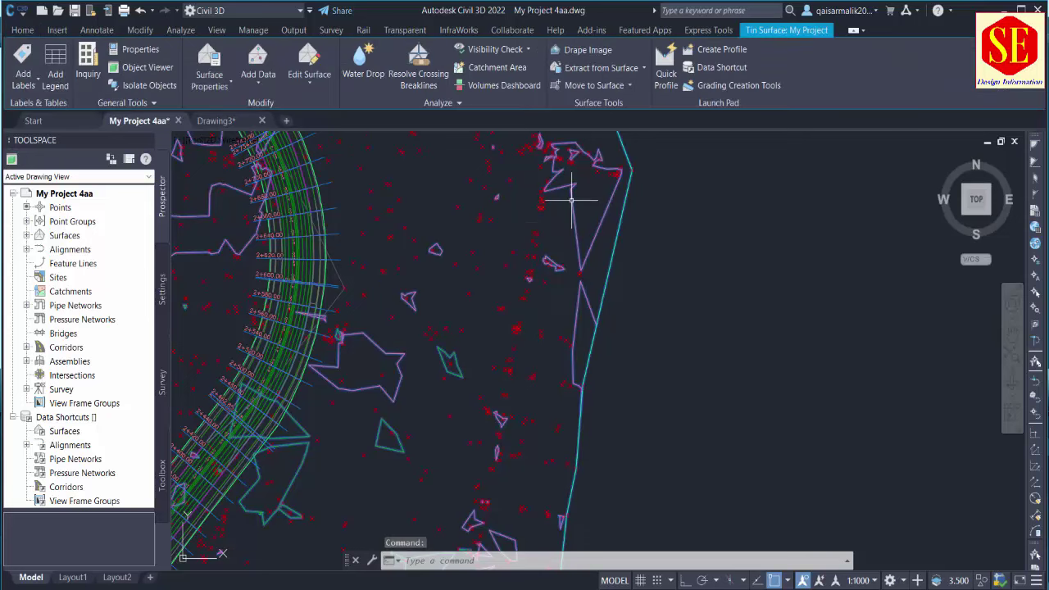
pyautogui.press('Escape')
pyautogui.press('Escape')
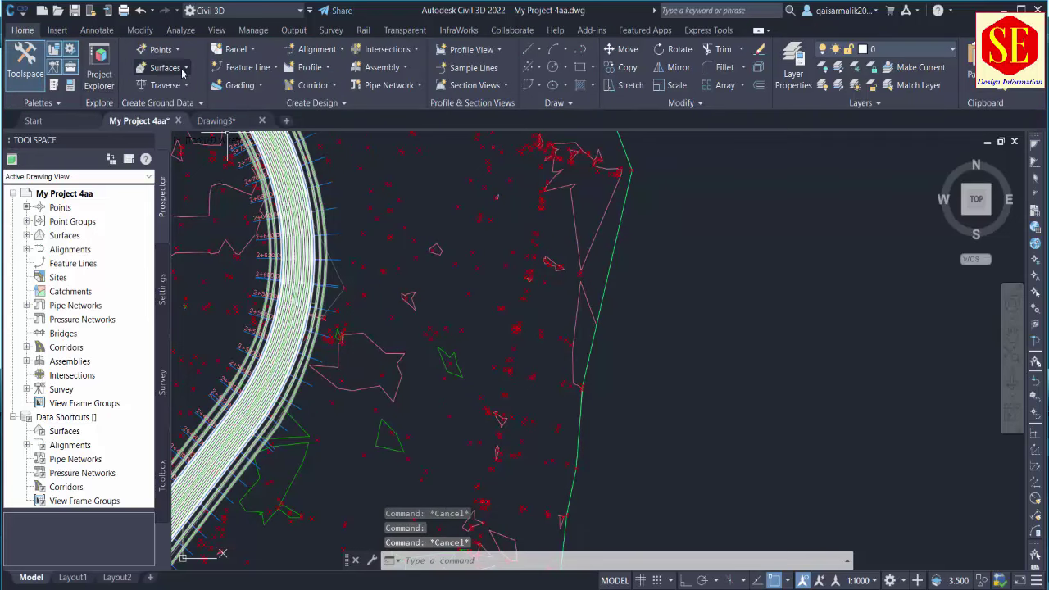
pyautogui.click(187, 70)
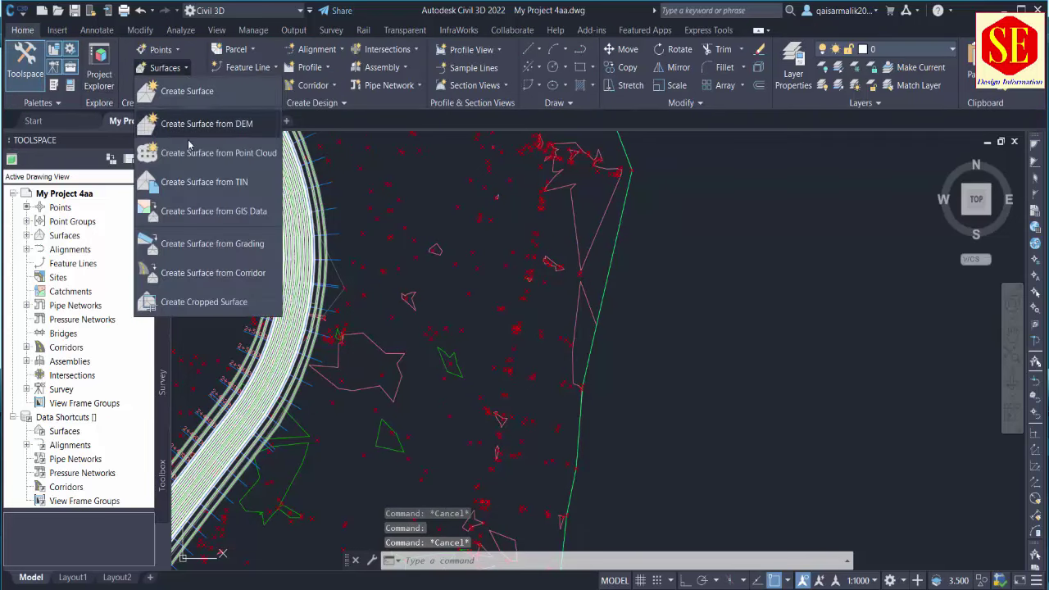
pyautogui.click(214, 250)
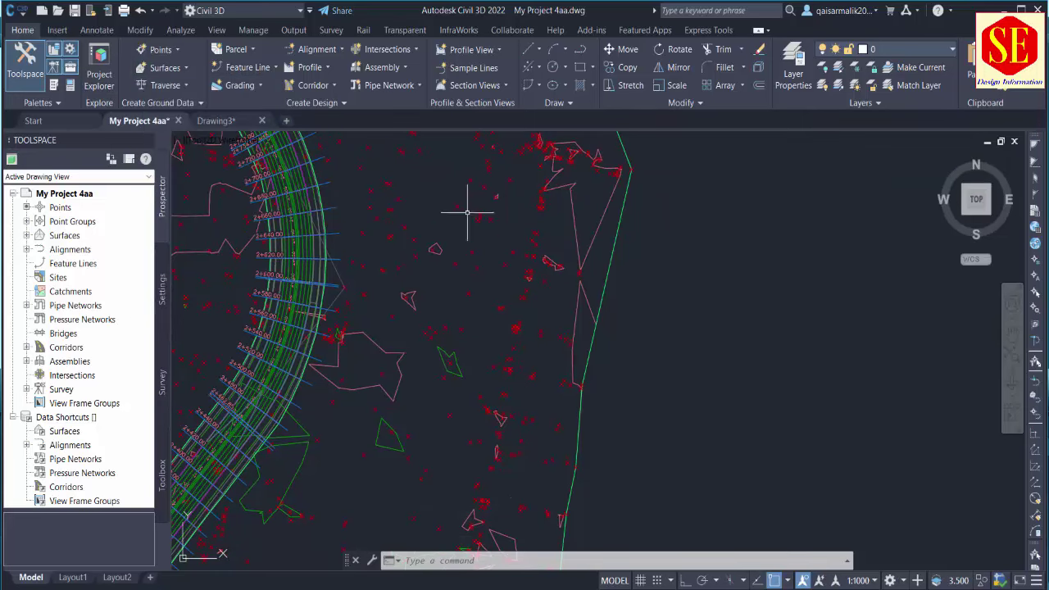
pyautogui.scroll(3, 328, 233)
pyautogui.scroll(2, 369, 264)
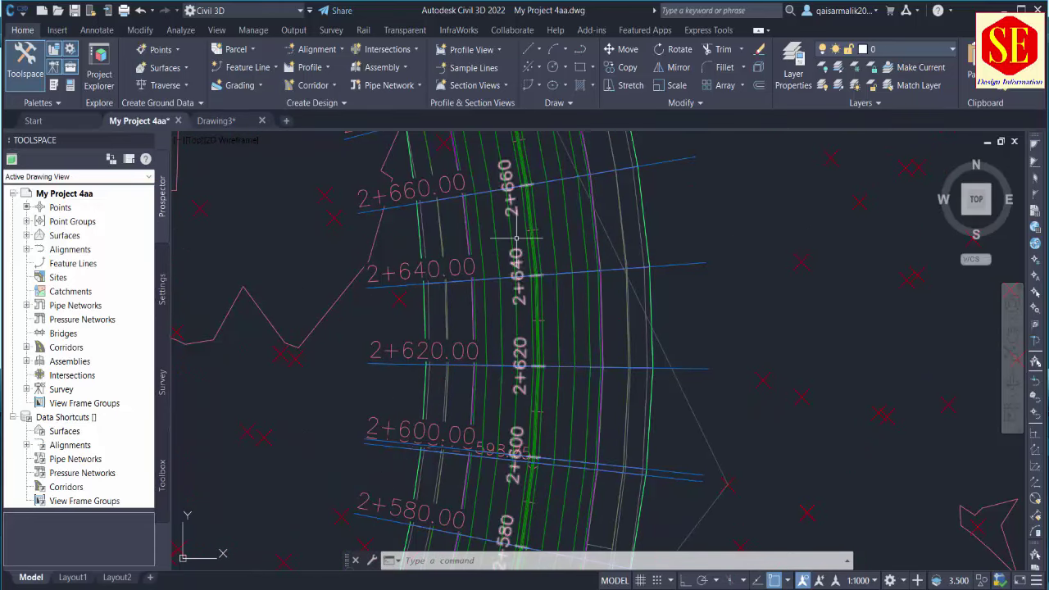
pyautogui.scroll(-5, 459, 311)
pyautogui.scroll(1, 428, 355)
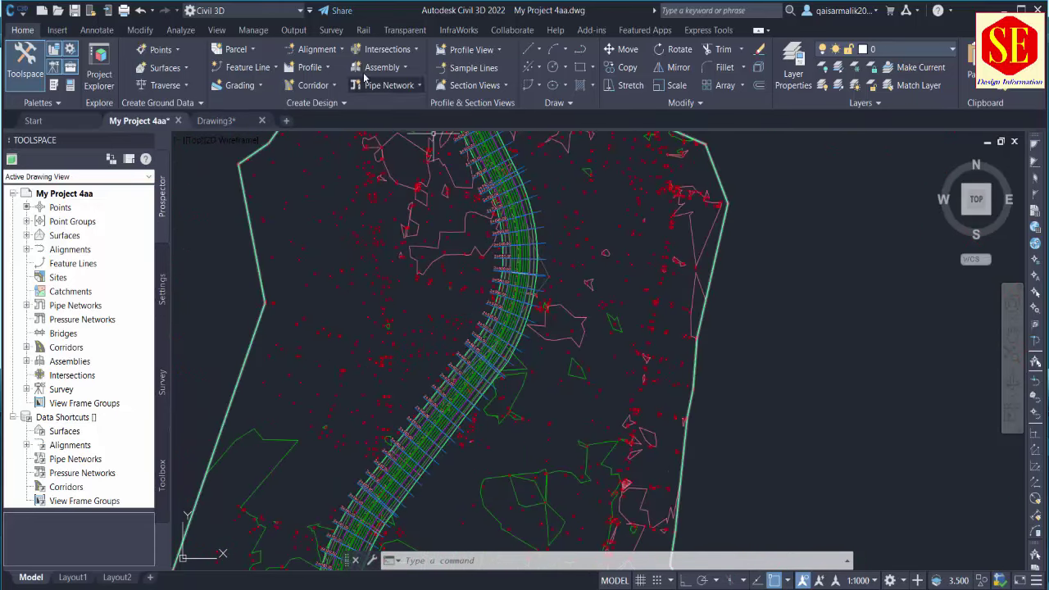
# - Open and close the Alignment dropdown, then zoom into the Access Road profile view
pyautogui.click(322, 50)
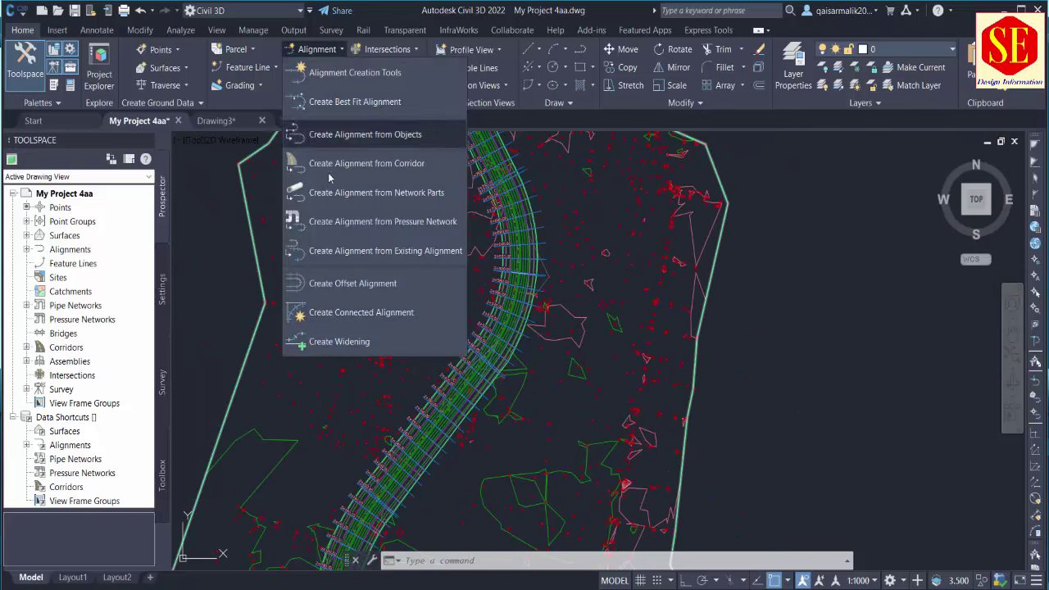
pyautogui.click(515, 248)
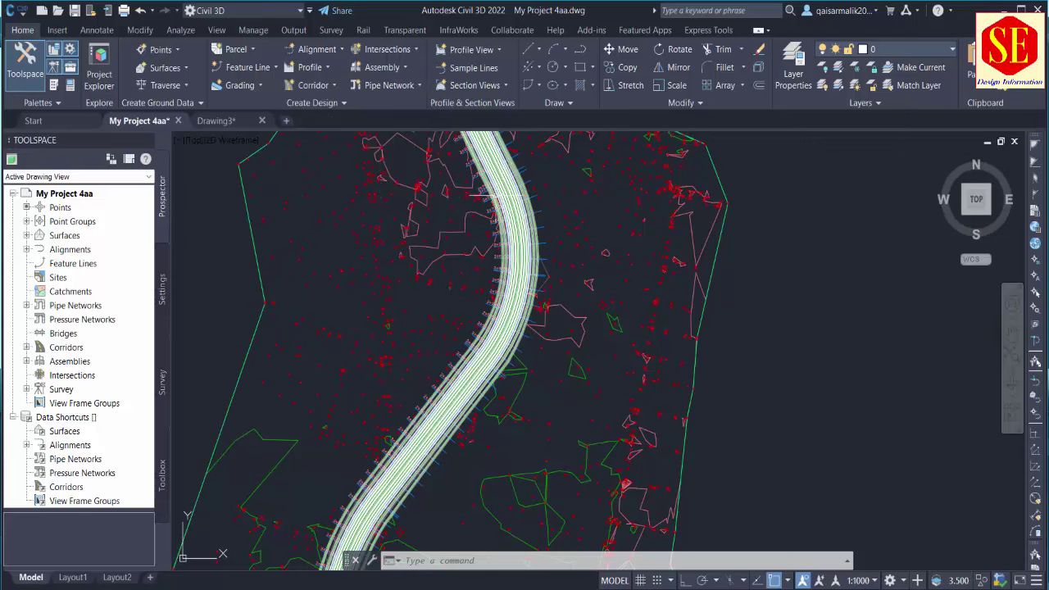
pyautogui.scroll(-1, 602, 241)
pyautogui.scroll(-1, 553, 244)
pyautogui.scroll(-1, 538, 233)
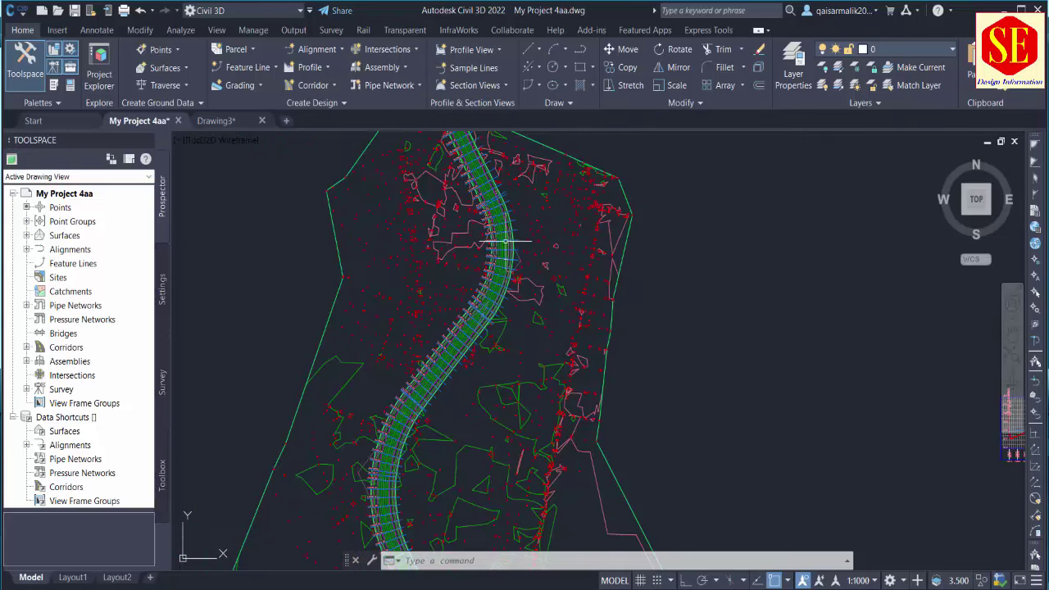
pyautogui.scroll(-1, 506, 241)
pyautogui.scroll(-2, 546, 275)
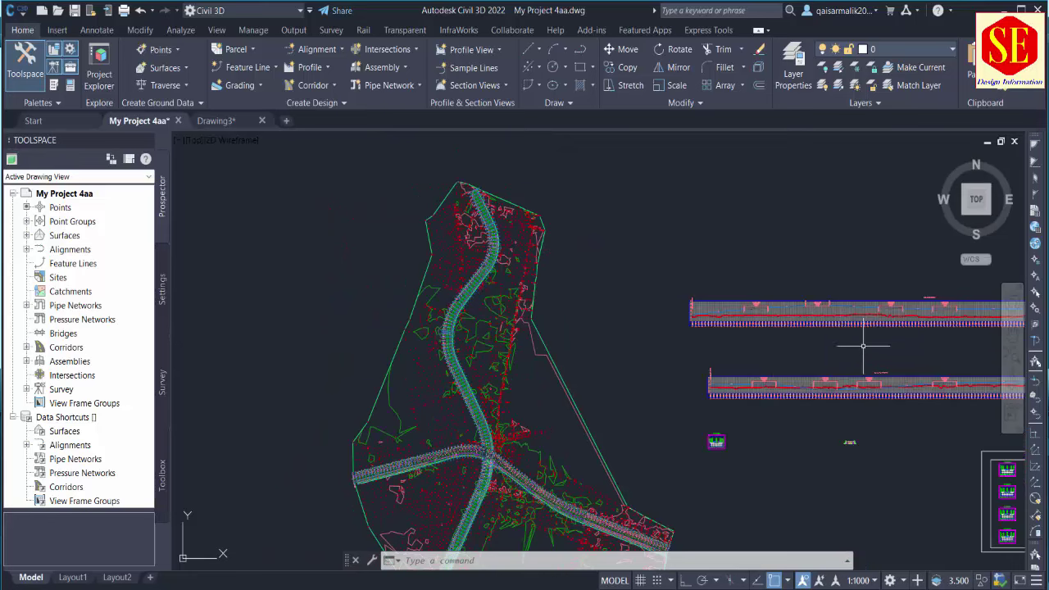
pyautogui.scroll(2, 621, 320)
pyautogui.scroll(-3, 631, 383)
pyautogui.scroll(2, 631, 383)
pyautogui.scroll(2, 621, 382)
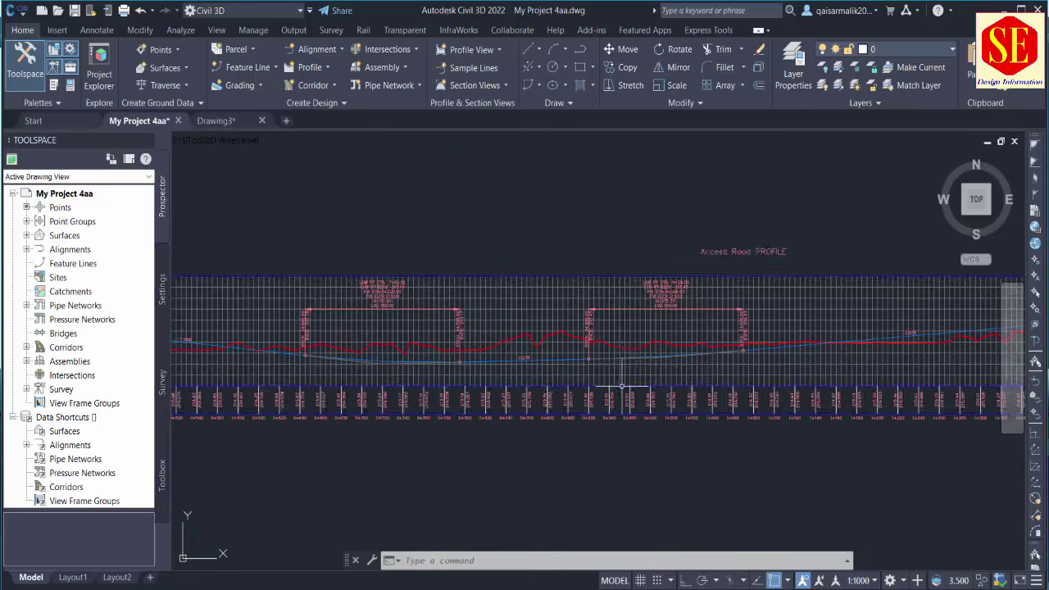
pyautogui.scroll(-1, 648, 262)
pyautogui.scroll(4, 537, 357)
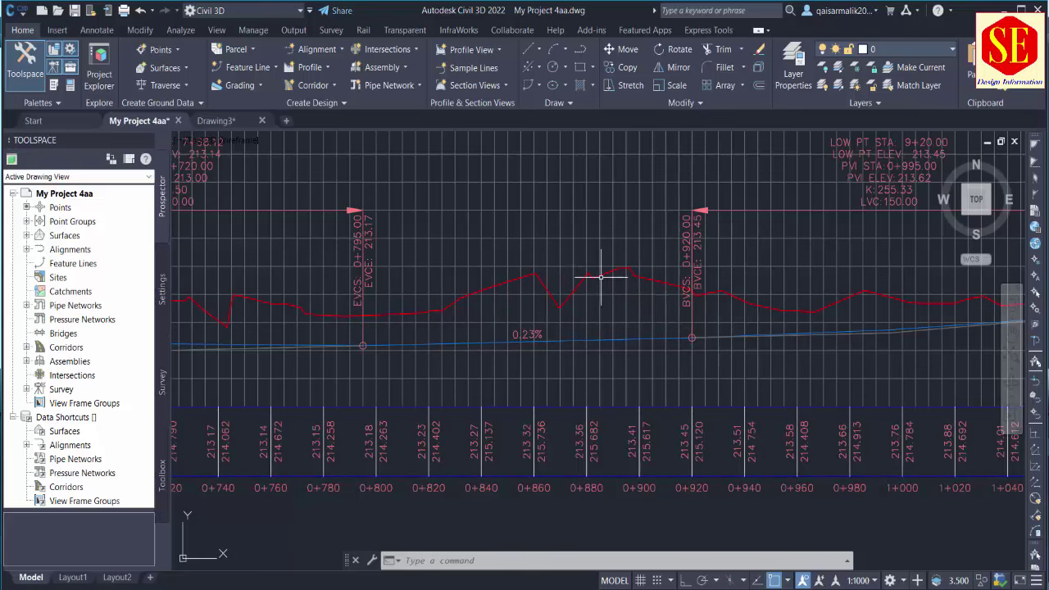
pyautogui.scroll(-2, 525, 318)
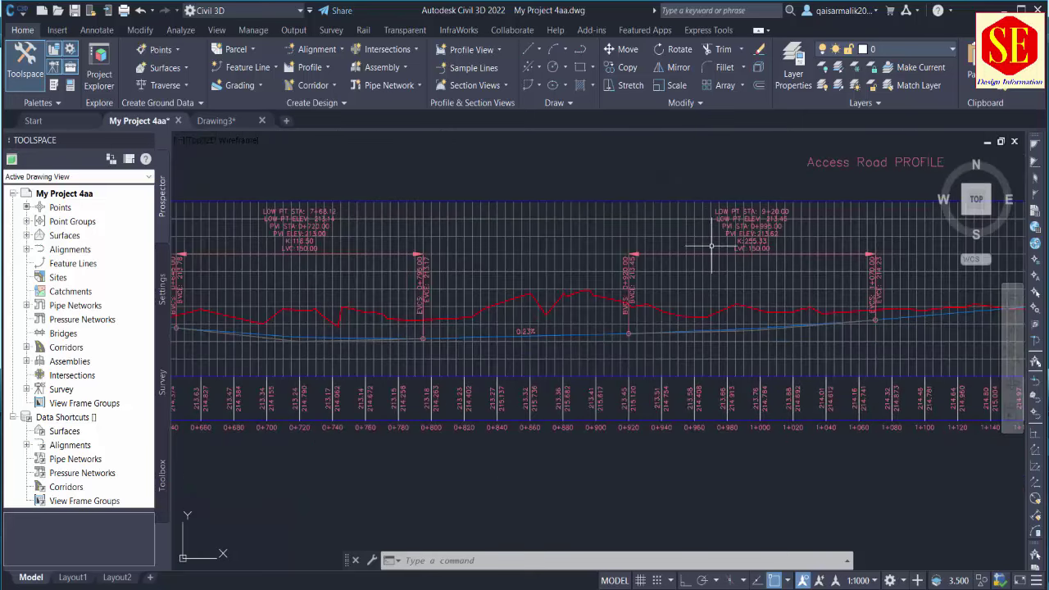
# - Open the Profile dropdown and zoom toward the road's typical assemblies
pyautogui.click(315, 69)
pyautogui.scroll(-1, 568, 300)
pyautogui.scroll(-3, 600, 291)
pyautogui.scroll(-1, 600, 290)
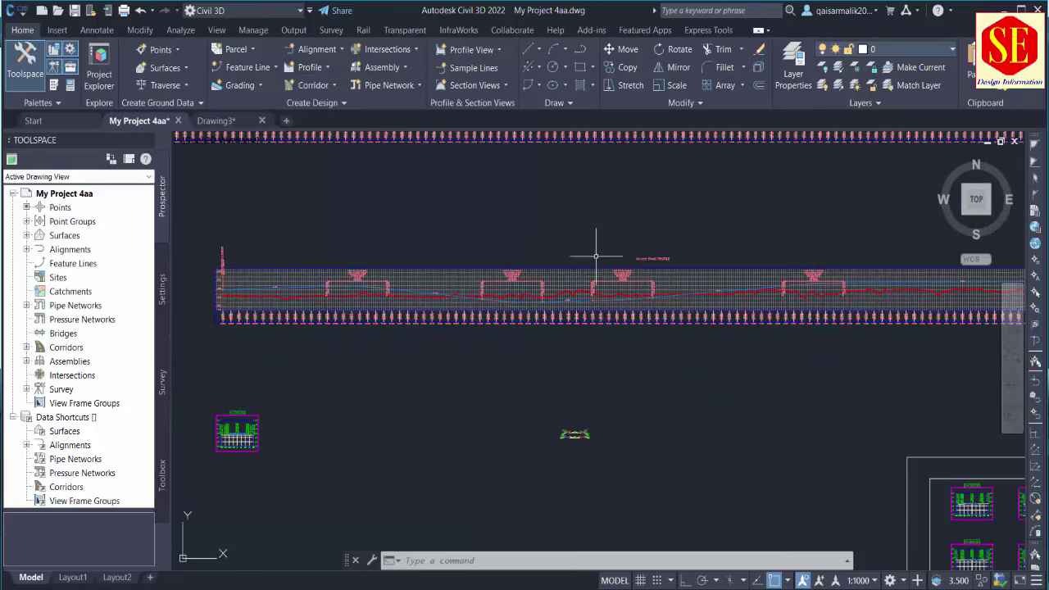
pyautogui.scroll(-1, 557, 198)
pyautogui.scroll(-1, 618, 211)
pyautogui.scroll(-1, 621, 230)
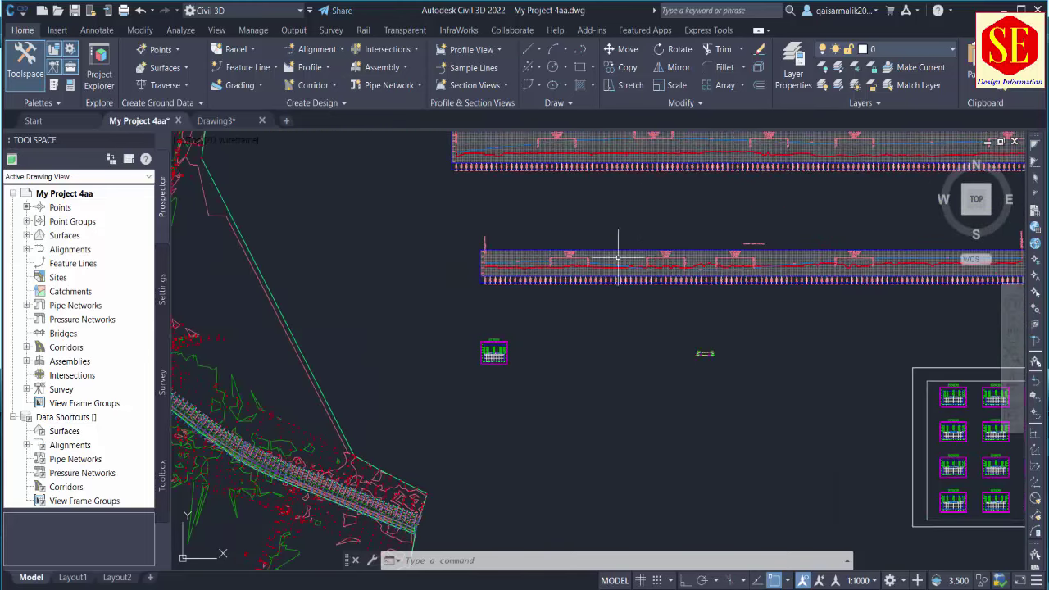
pyautogui.scroll(3, 728, 390)
# - Zoom into the assemblies' 2.00:1 and 4.00:1 side slopes and check the Assembly dropdown
pyautogui.scroll(2, 681, 310)
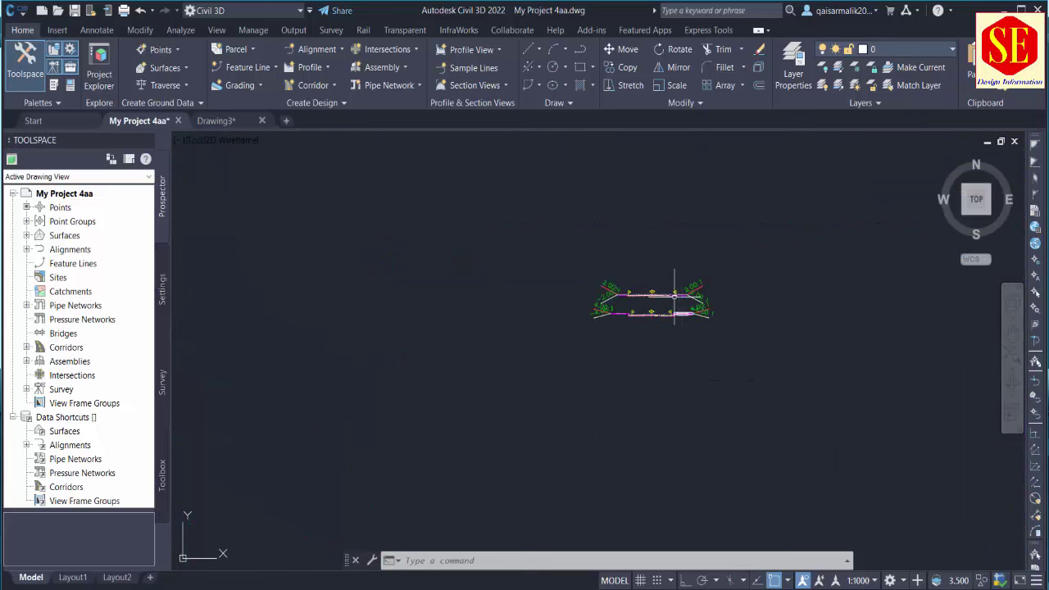
pyautogui.scroll(4, 672, 298)
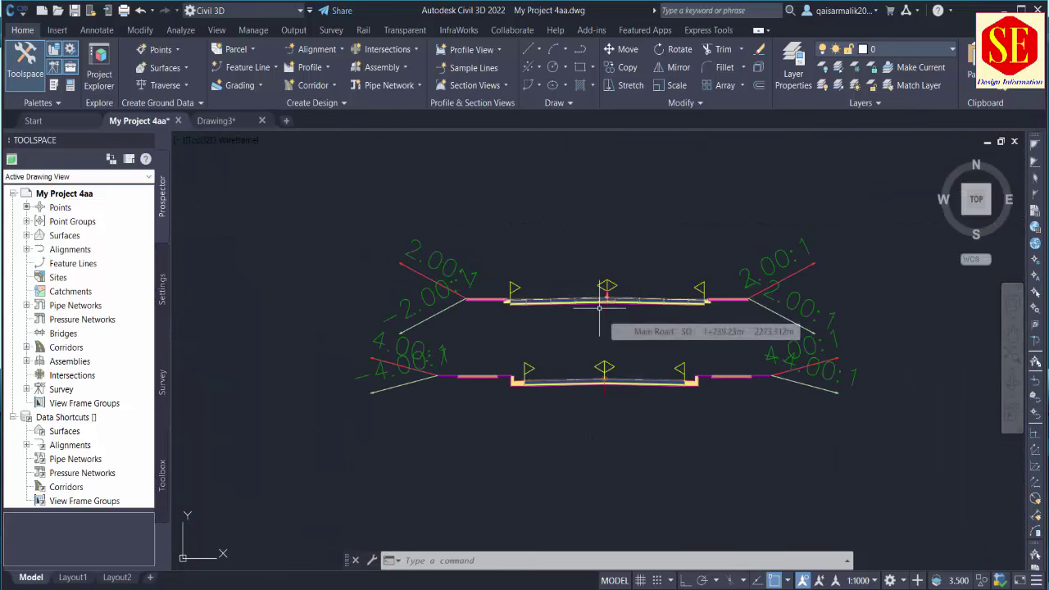
pyautogui.click(385, 68)
pyautogui.click(658, 268)
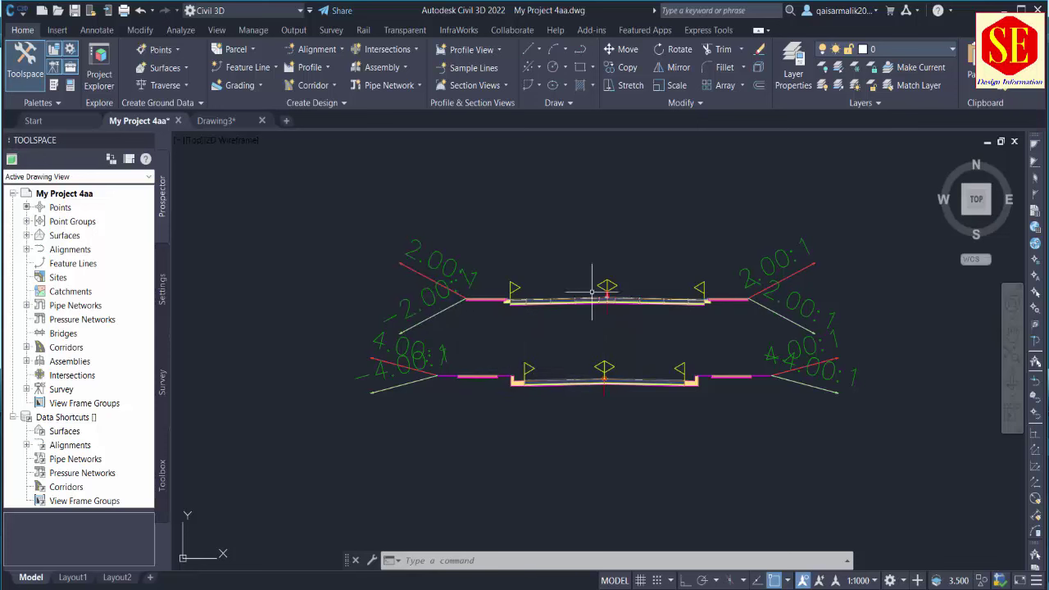
# - Zoom out from the assemblies and zoom into the corridor stations
pyautogui.scroll(-3, 592, 291)
pyautogui.scroll(-4, 607, 304)
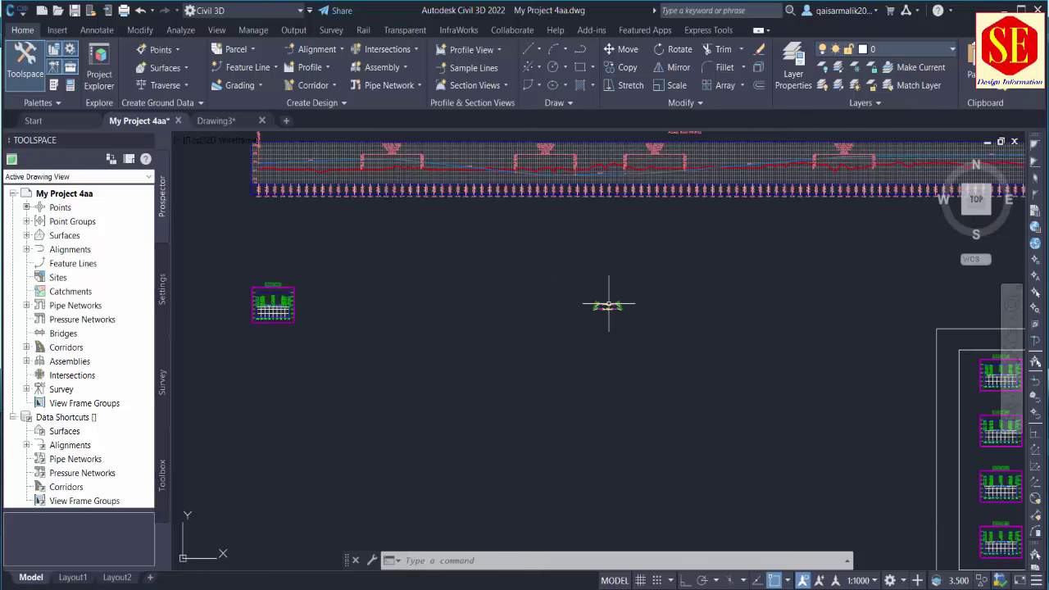
pyautogui.scroll(-3, 613, 299)
pyautogui.scroll(2, 606, 310)
pyautogui.scroll(2, 614, 323)
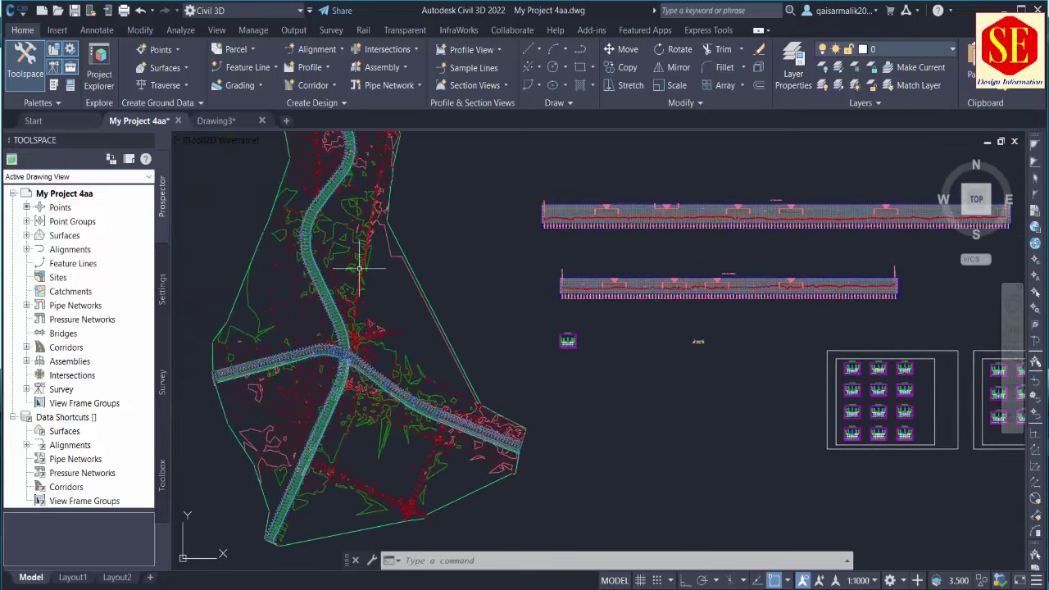
pyautogui.scroll(4, 288, 257)
pyautogui.scroll(2, 243, 240)
pyautogui.scroll(2, 242, 245)
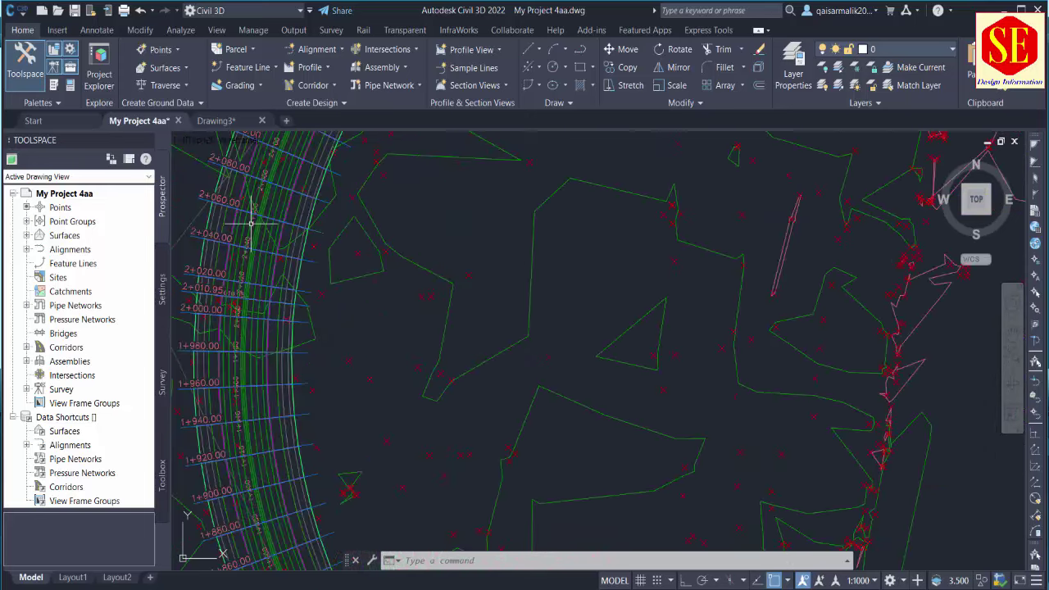
pyautogui.scroll(2, 249, 221)
pyautogui.scroll(2, 274, 226)
pyautogui.scroll(-3, 274, 225)
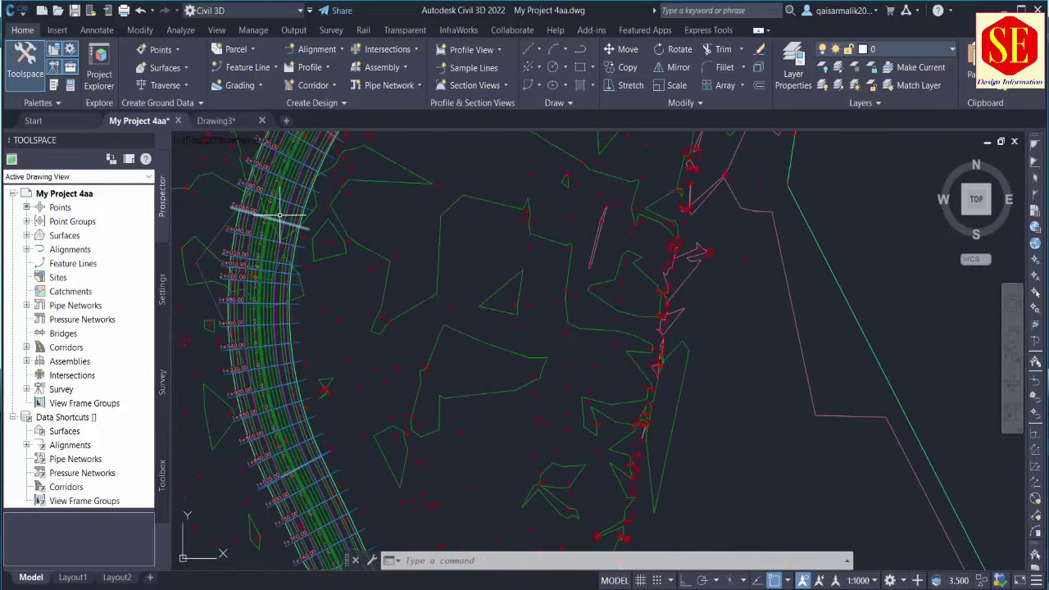
pyautogui.scroll(-3, 275, 224)
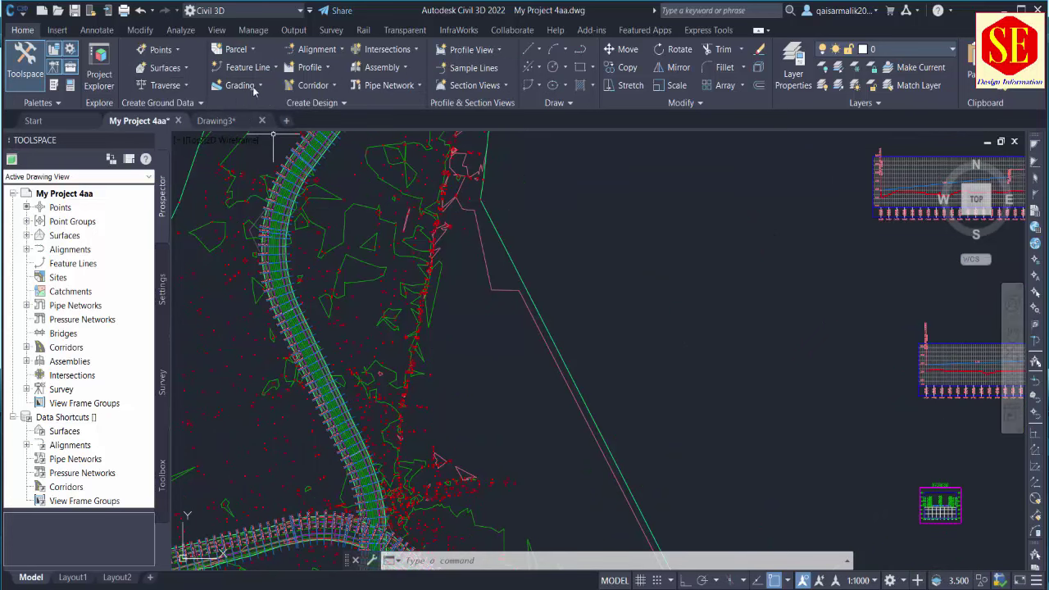
# - Open and cancel the Corridor dropdown, then zoom out to the full branching corridor plan
pyautogui.click(332, 87)
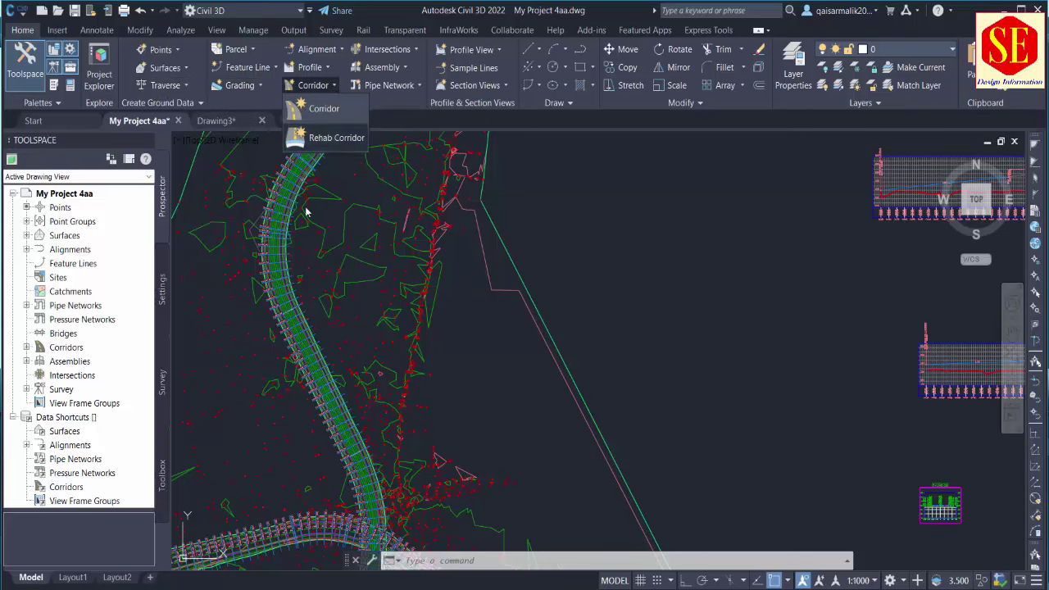
pyautogui.press('Escape')
pyautogui.press('Escape')
pyautogui.press('Escape')
pyautogui.scroll(-1, 258, 250)
pyautogui.scroll(-1, 270, 242)
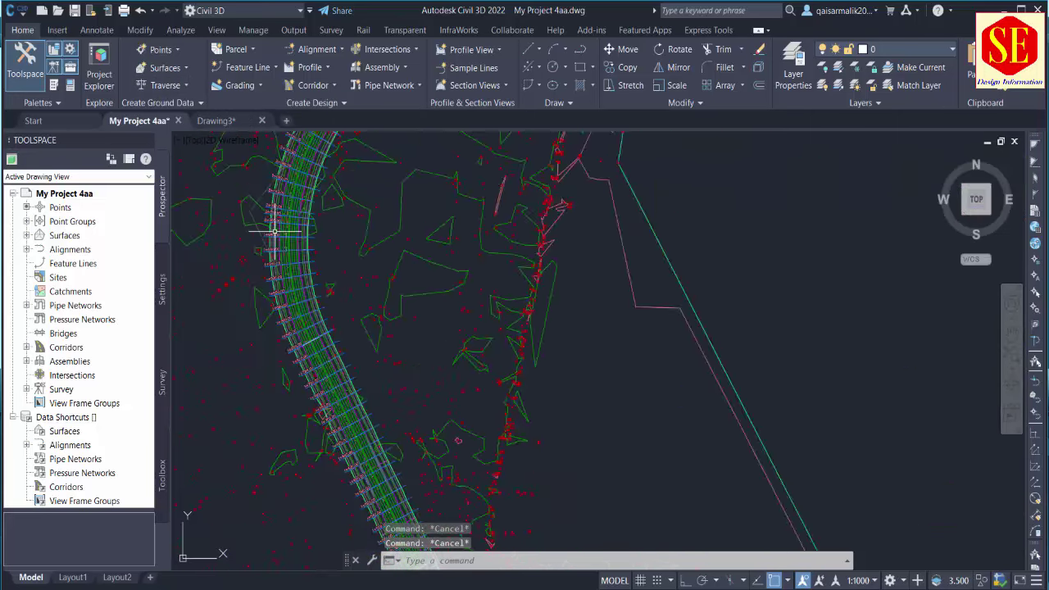
pyautogui.scroll(-2, 295, 234)
pyautogui.scroll(-2, 442, 295)
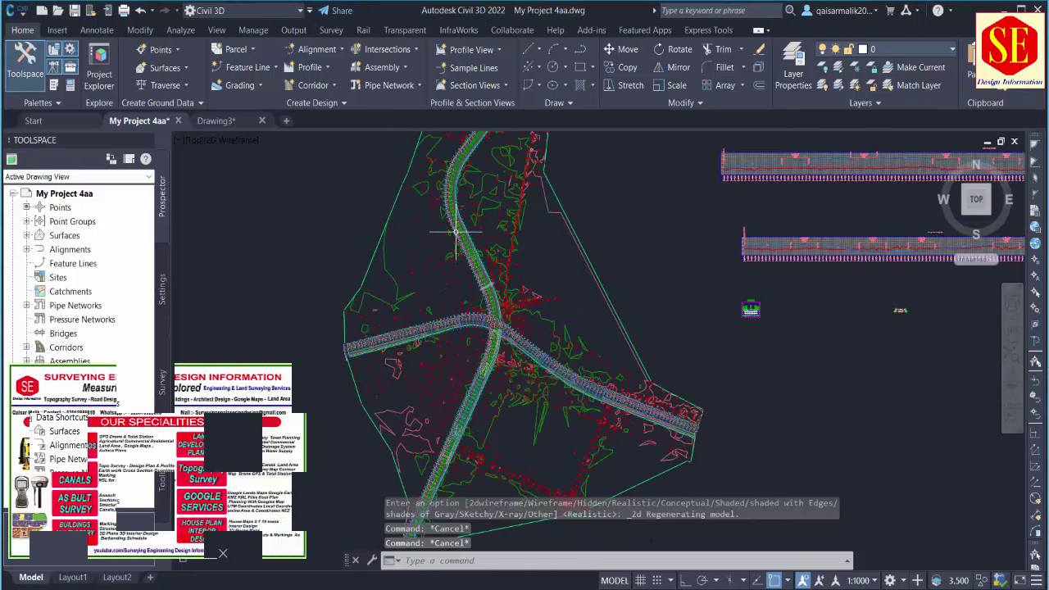
# - Switch the viewport to the SW Isometric view
pyautogui.click(194, 141)
pyautogui.click(255, 268)
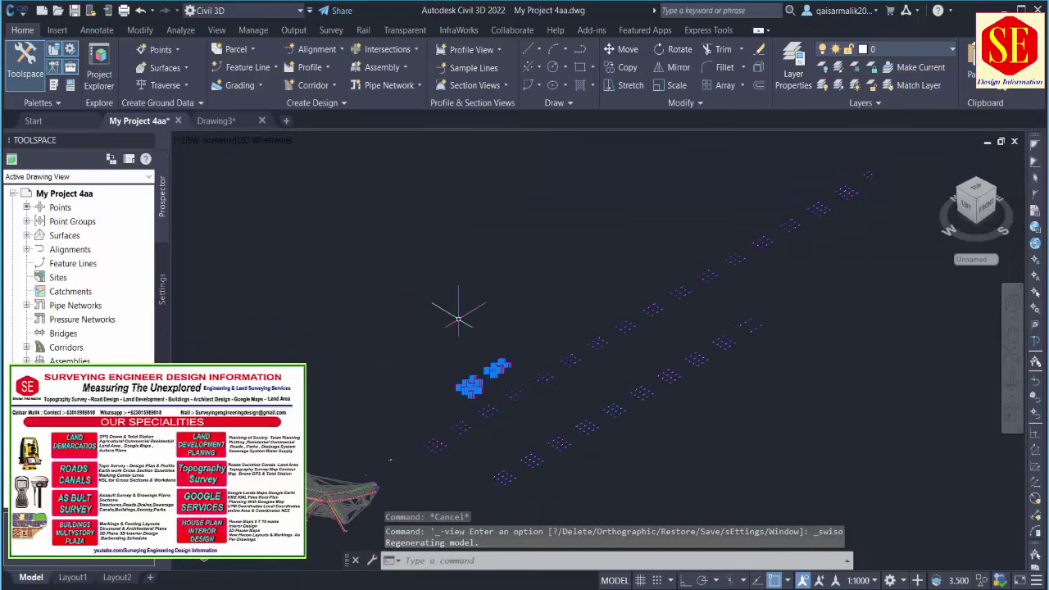
pyautogui.press('Escape')
# - Zoom in on the corridors and surface and set the visual style to Realistic
pyautogui.scroll(5, 390, 461)
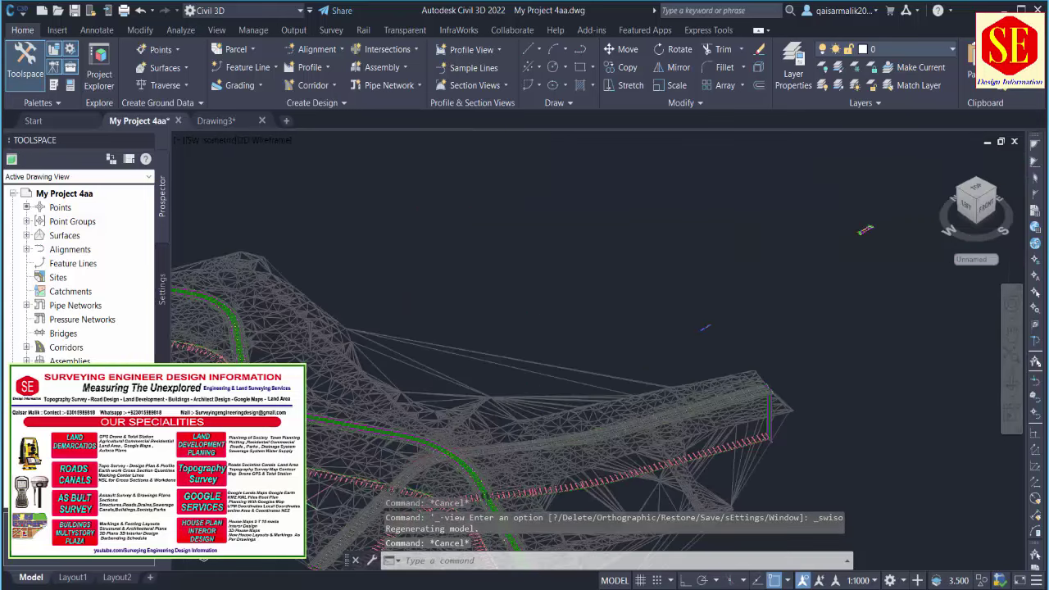
pyautogui.scroll(2, 410, 410)
pyautogui.scroll(2, 414, 394)
pyautogui.scroll(2, 418, 383)
pyautogui.scroll(1, 418, 382)
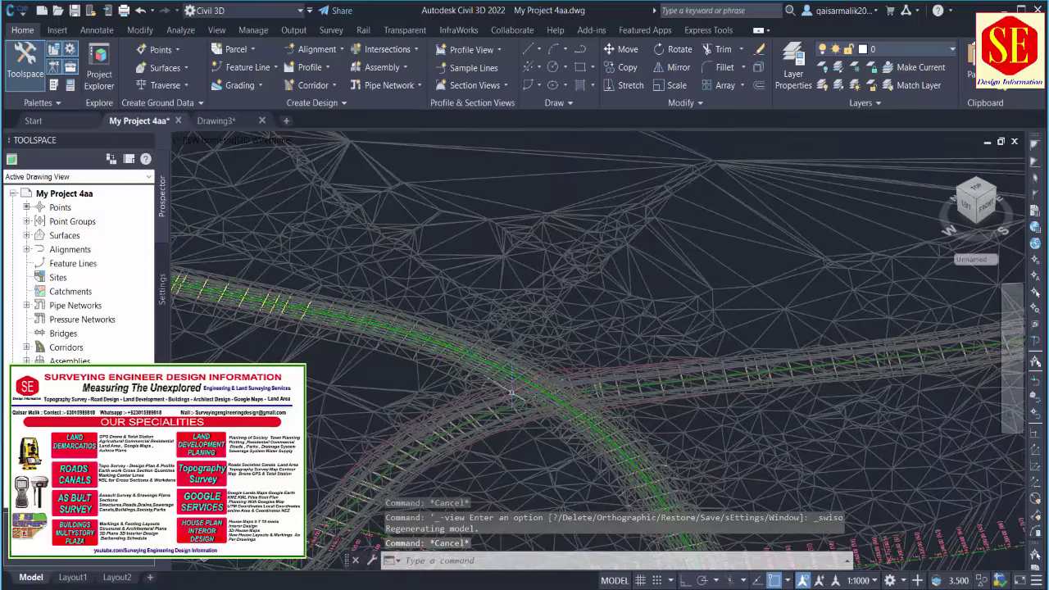
pyautogui.click(257, 142)
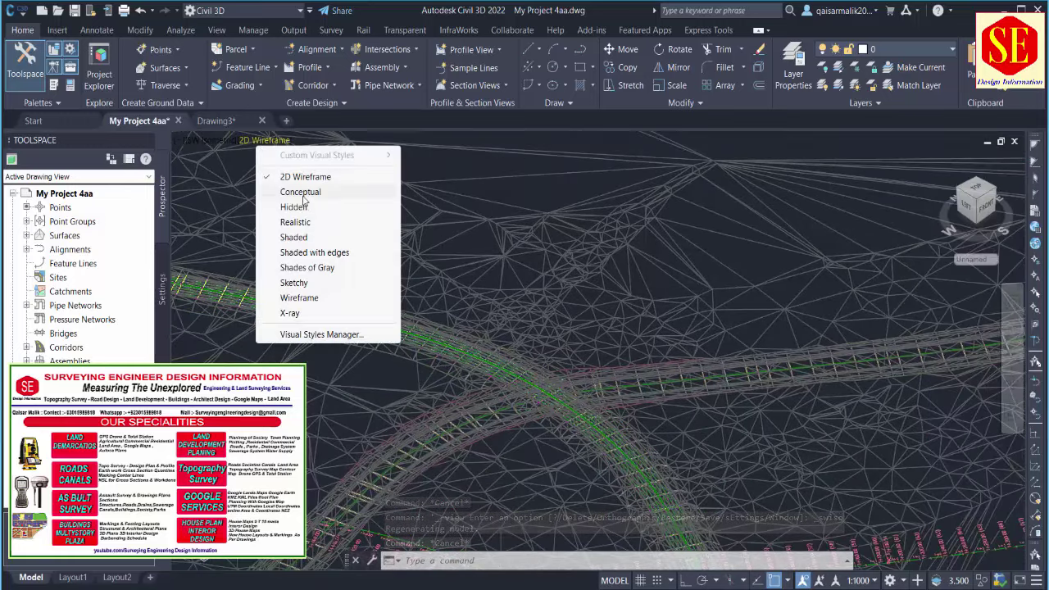
pyautogui.click(318, 226)
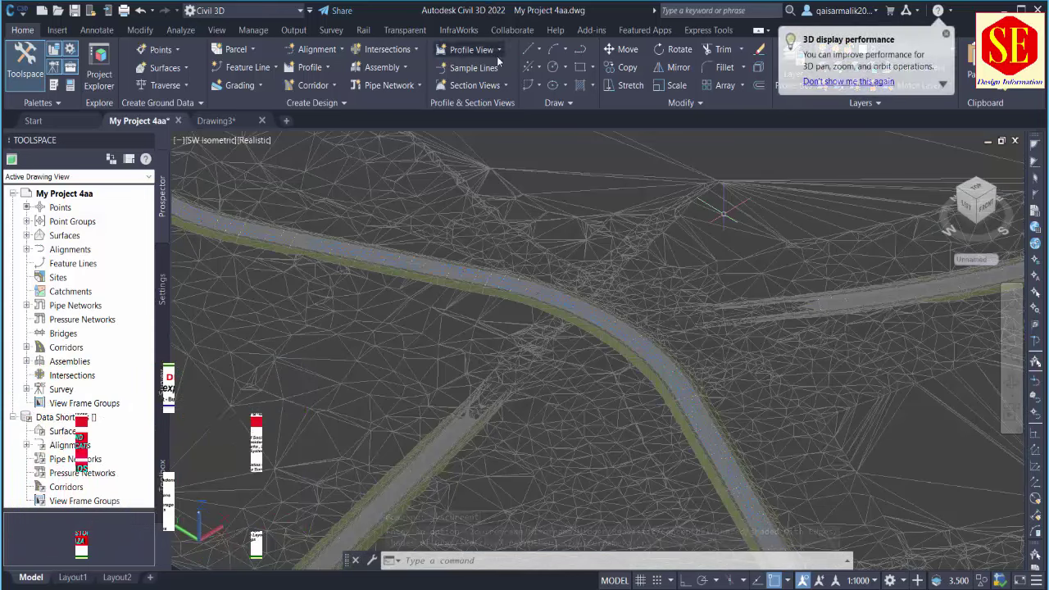
# - Change the viewport from SW Isometric back to the Top plan view
pyautogui.keyDown('shift'); pyautogui.moveTo(556, 238); pyautogui.dragTo(570, 244, button='middle'); pyautogui.keyUp('shift')
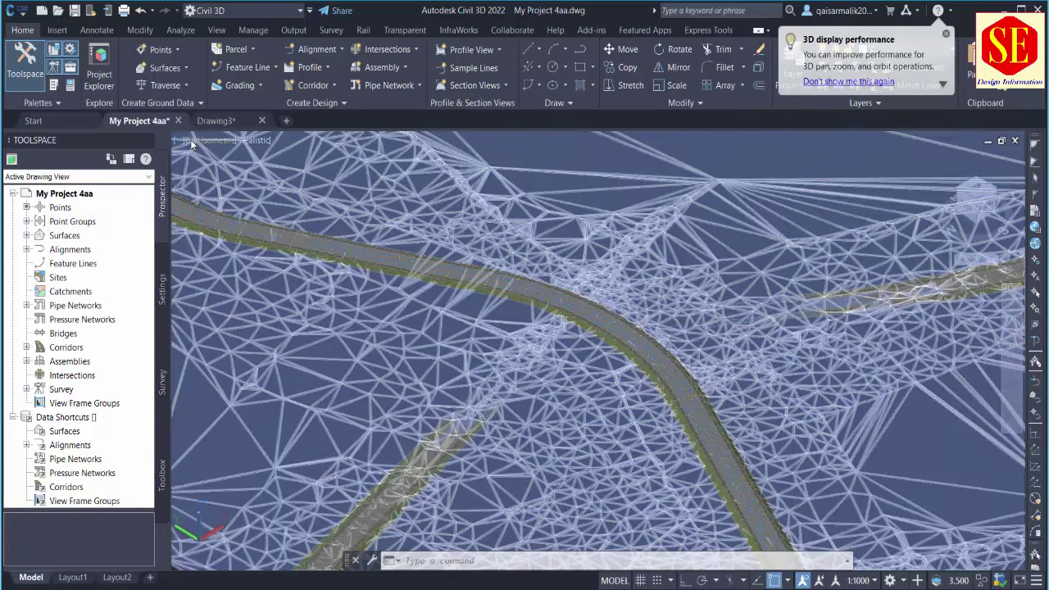
pyautogui.click(211, 140)
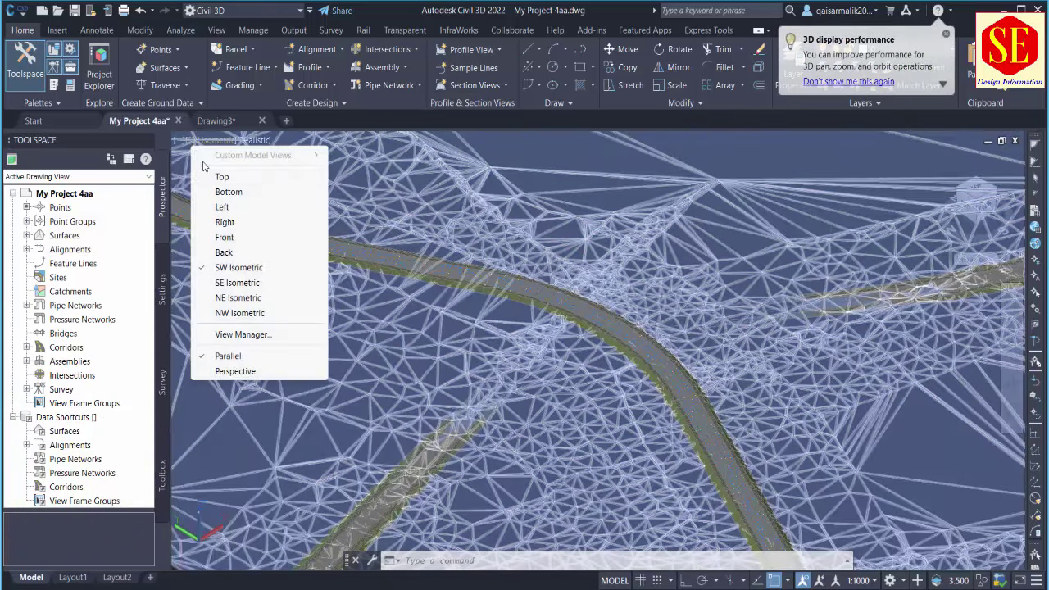
pyautogui.click(222, 177)
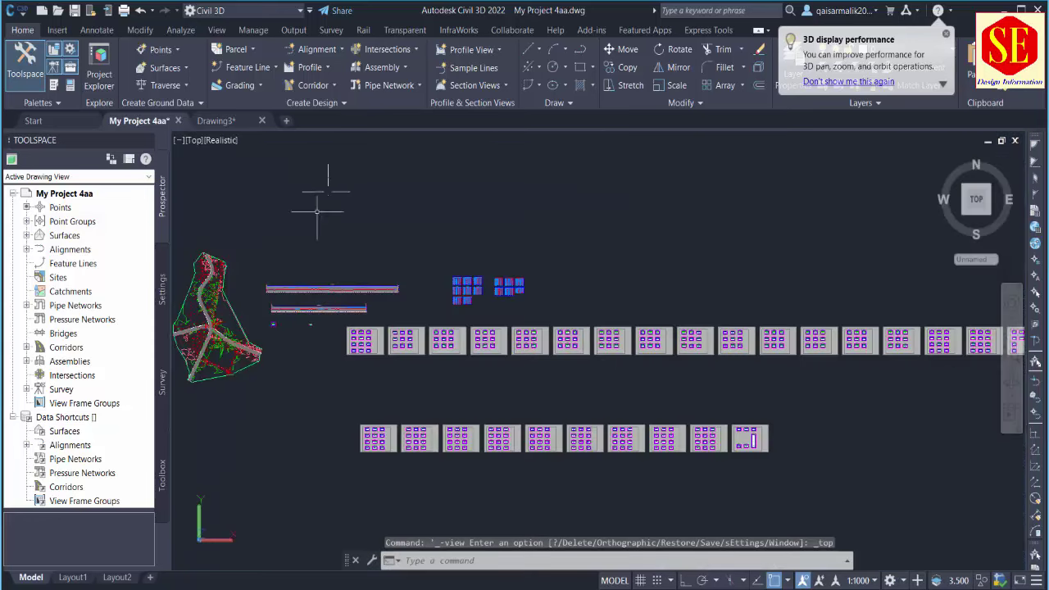
# - Zoom in on the corridor junction and set the visual style to 2D Wireframe
pyautogui.moveTo(297, 300)
pyautogui.mouseDown(button='middle')
pyautogui.moveTo(381, 303)
pyautogui.moveTo(479, 283)
pyautogui.mouseUp(button='middle')
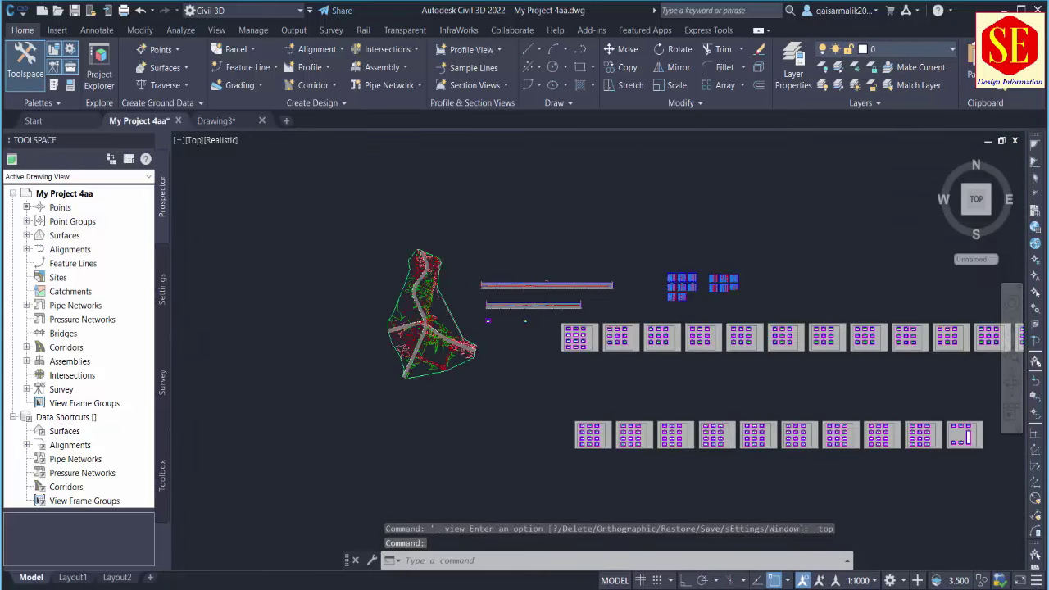
pyautogui.scroll(2, 239, 218)
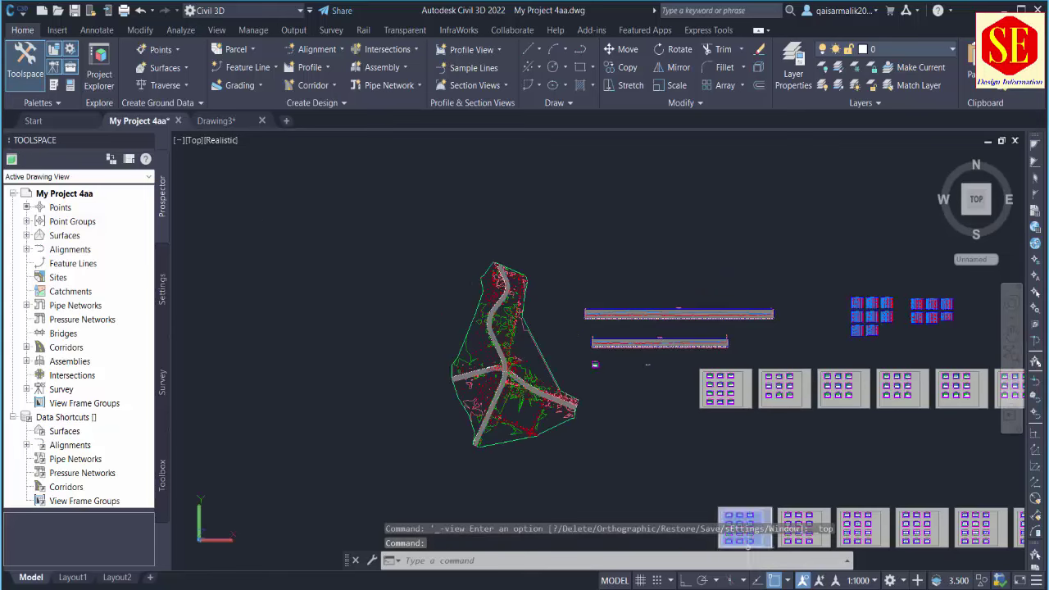
pyautogui.scroll(2, 503, 387)
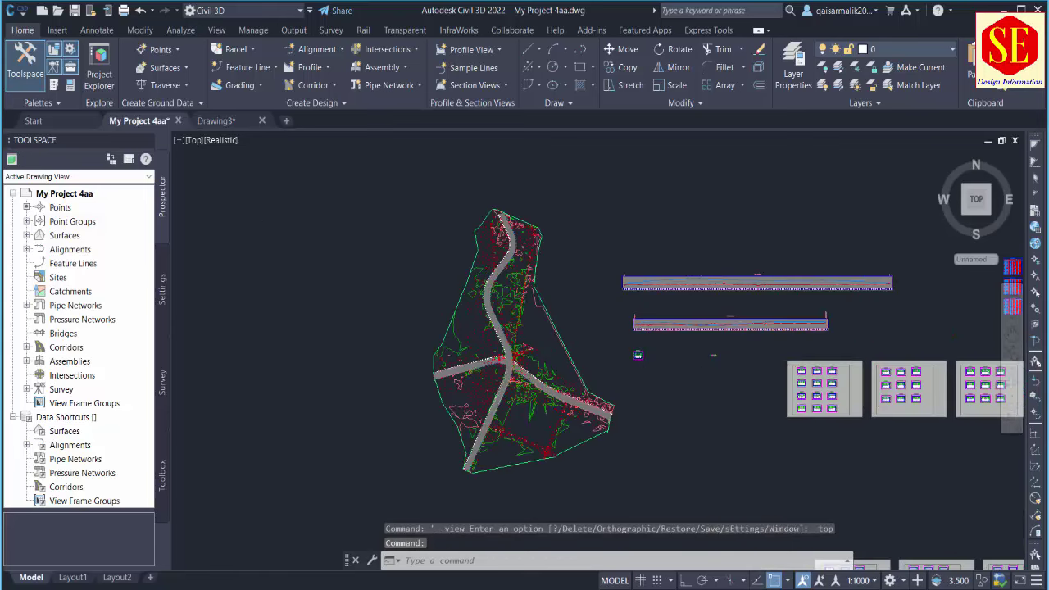
pyautogui.scroll(1, 503, 388)
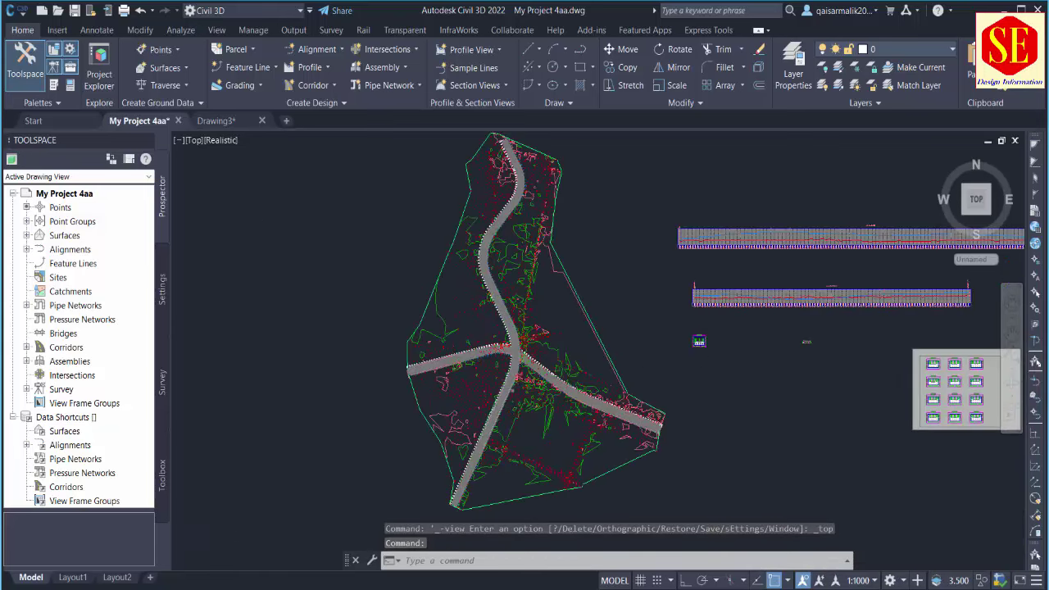
pyautogui.click(221, 140)
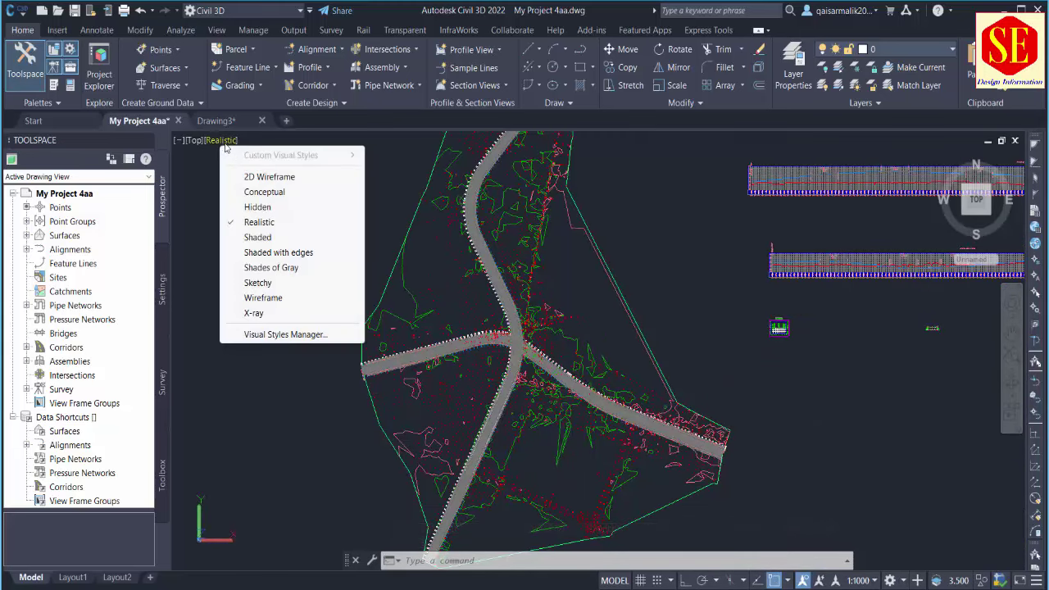
pyautogui.click(336, 176)
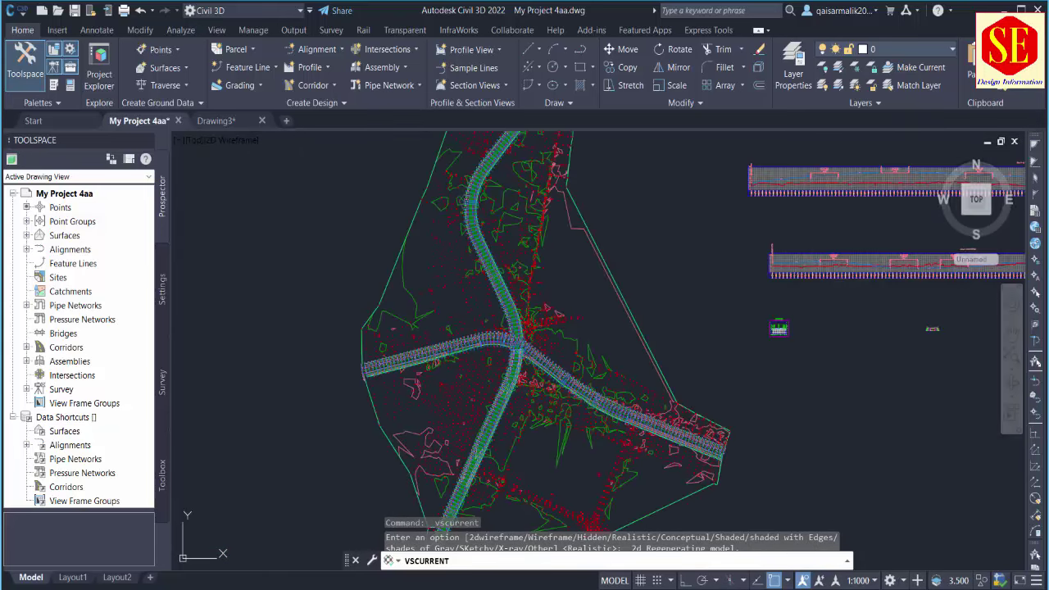
# - Pan and zoom onto the cross-section sheets with their twelve- and nine-view grids
pyautogui.press('Escape')
pyautogui.moveTo(590, 262); pyautogui.dragTo(386, 262, button='middle')
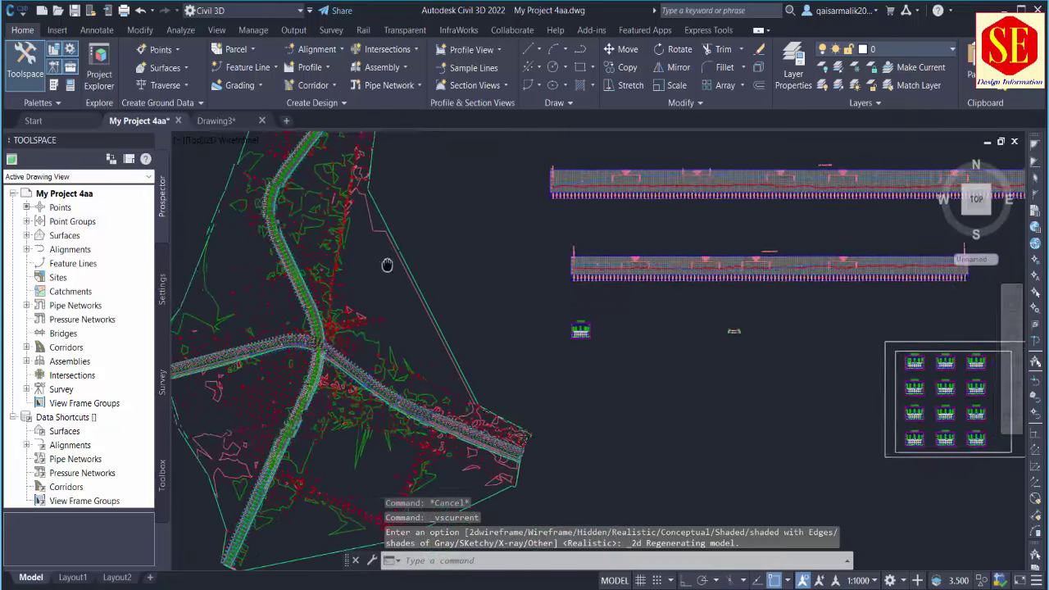
pyautogui.scroll(2, 386, 262)
pyautogui.scroll(-2, 348, 279)
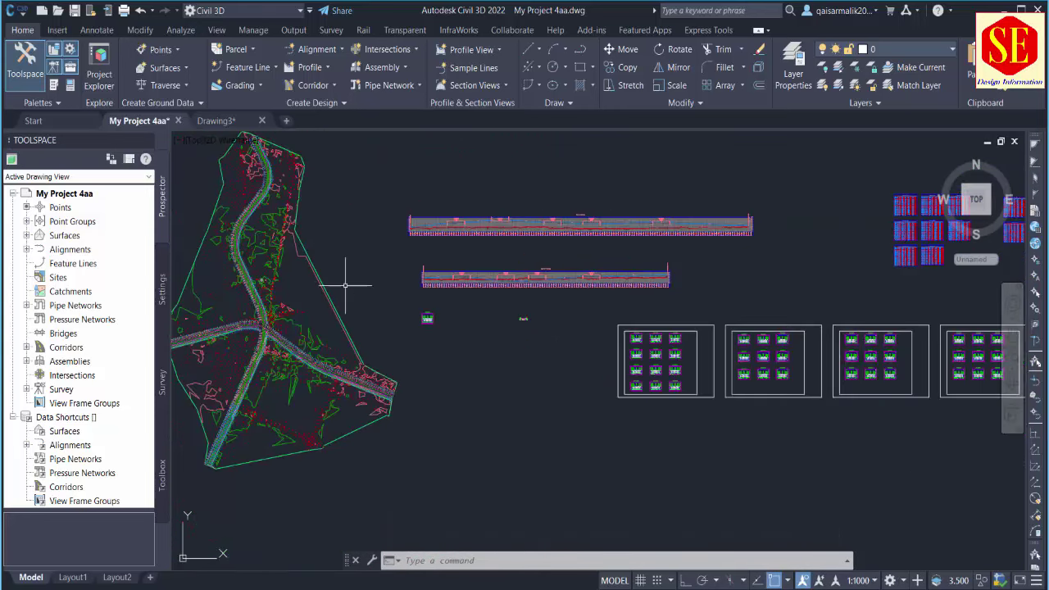
pyautogui.scroll(2, 376, 320)
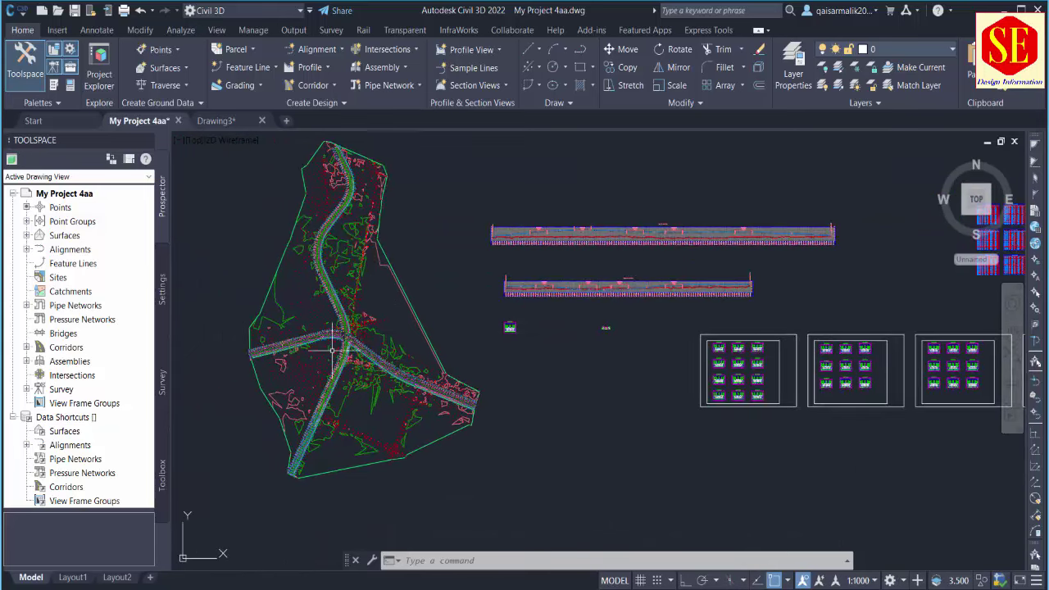
pyautogui.scroll(1, 332, 351)
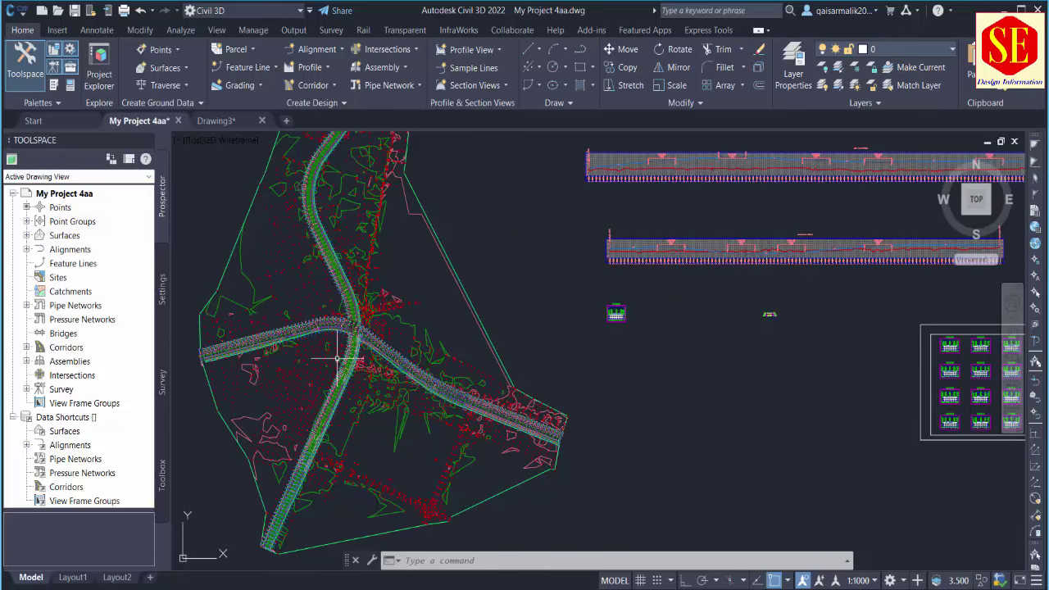
pyautogui.scroll(-2, 344, 354)
pyautogui.moveTo(524, 354); pyautogui.dragTo(321, 352, button='middle')
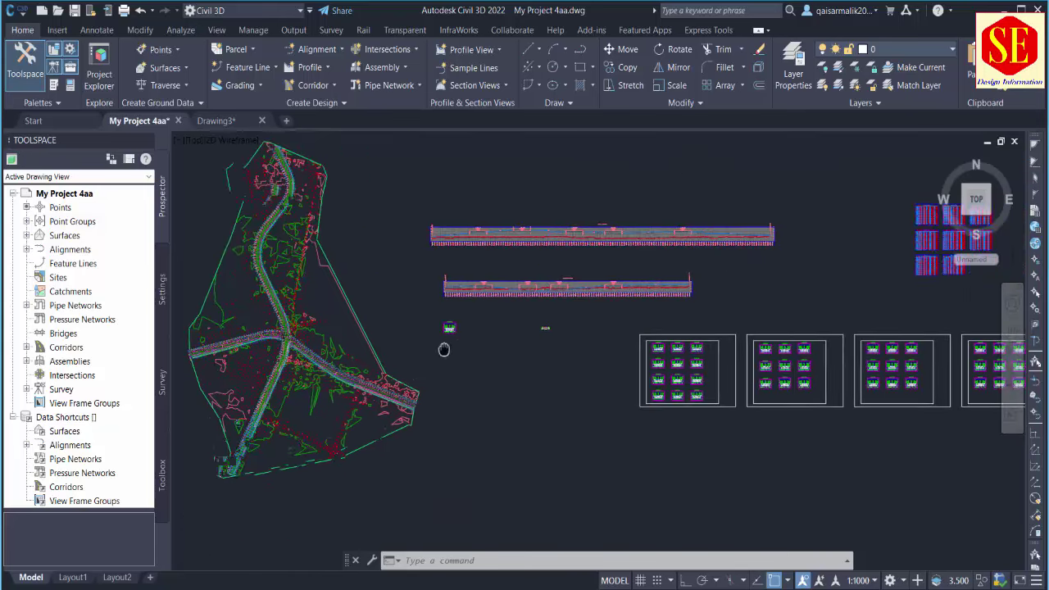
pyautogui.scroll(5, 604, 366)
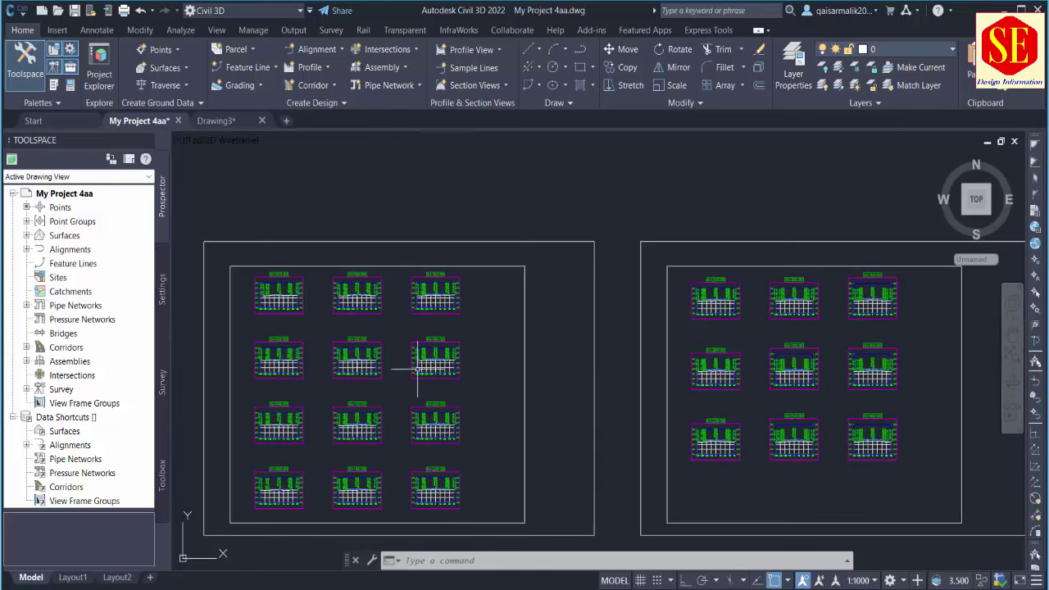
# - Zoom and pan across the 0+080 to 0+940 cross-section sheets, then move up to the volume tables
pyautogui.scroll(3, 397, 320)
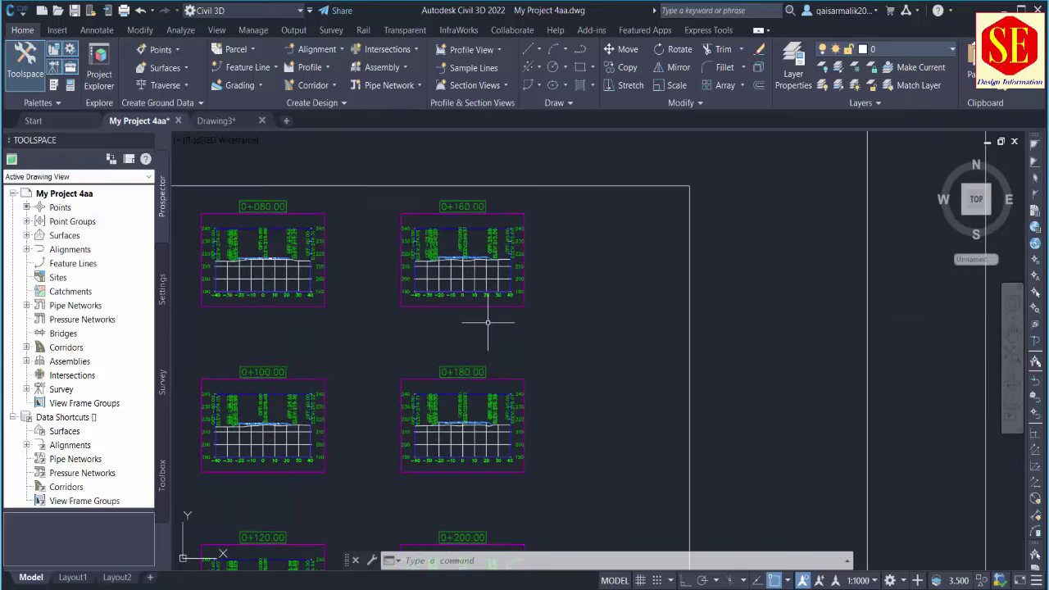
pyautogui.scroll(-3, 489, 320)
pyautogui.scroll(-2, 492, 318)
pyautogui.moveTo(714, 311); pyautogui.dragTo(368, 315, button='middle')
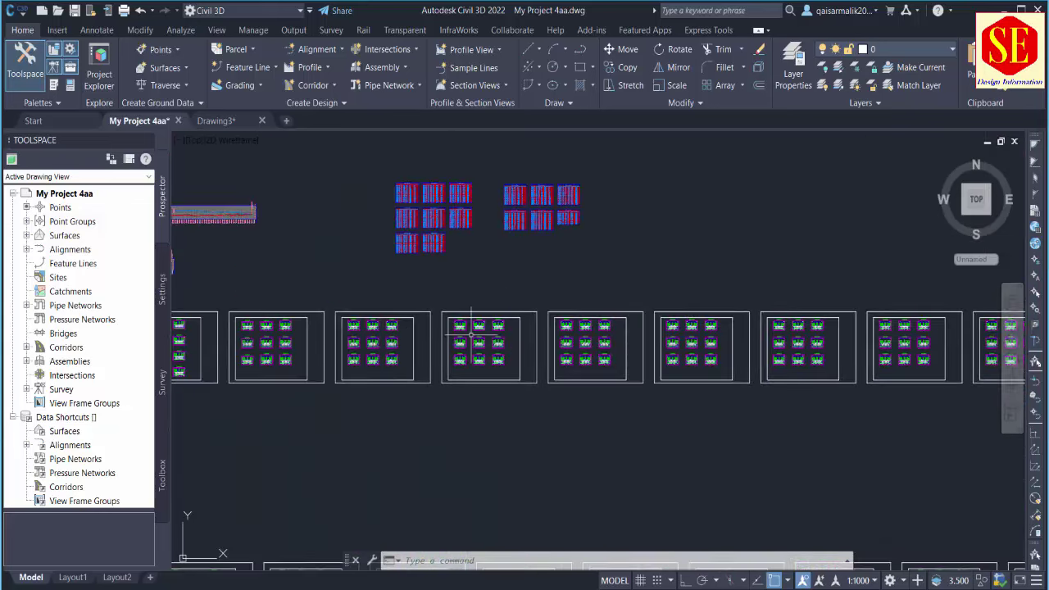
pyautogui.scroll(3, 610, 377)
pyautogui.scroll(-3, 619, 382)
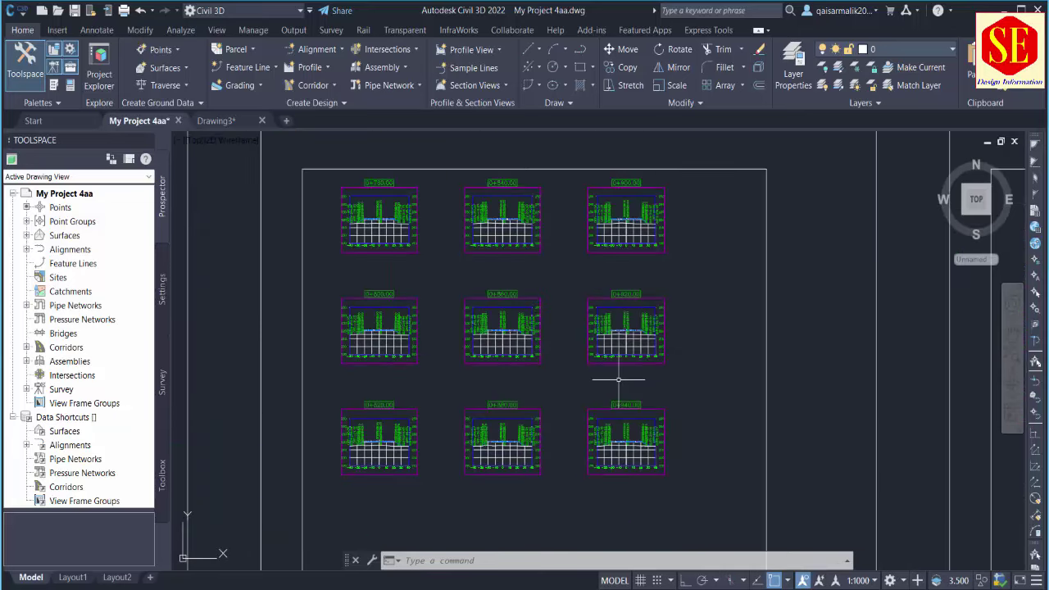
pyautogui.scroll(-2, 694, 352)
pyautogui.scroll(-1, 694, 336)
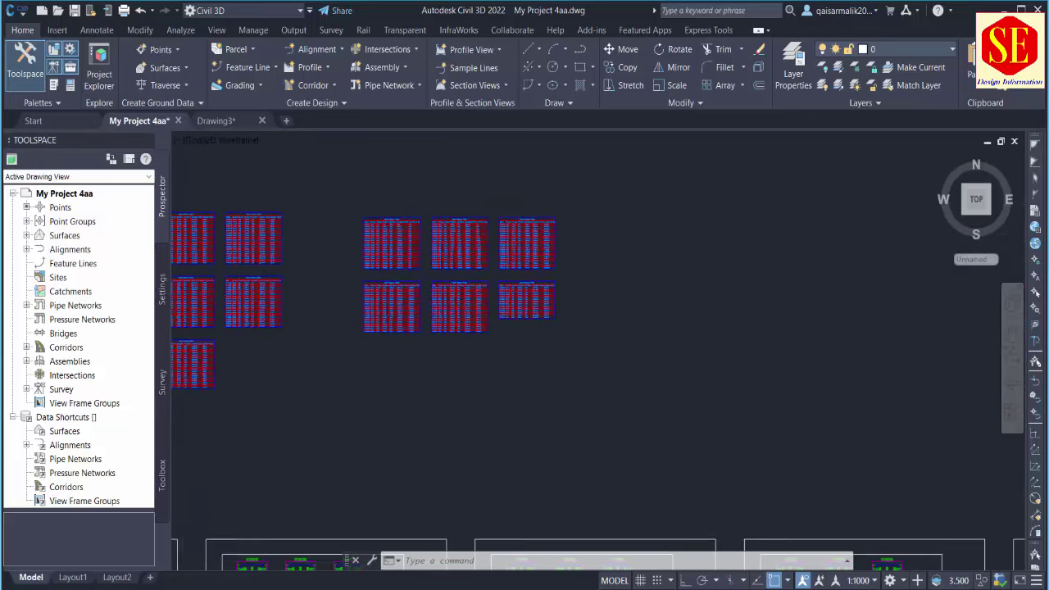
# - Zoom into a Total Volume Table to read its figures, then zoom out to the road corridor plan
pyautogui.scroll(2, 632, 358)
pyautogui.scroll(6, 304, 234)
pyautogui.scroll(2, 386, 188)
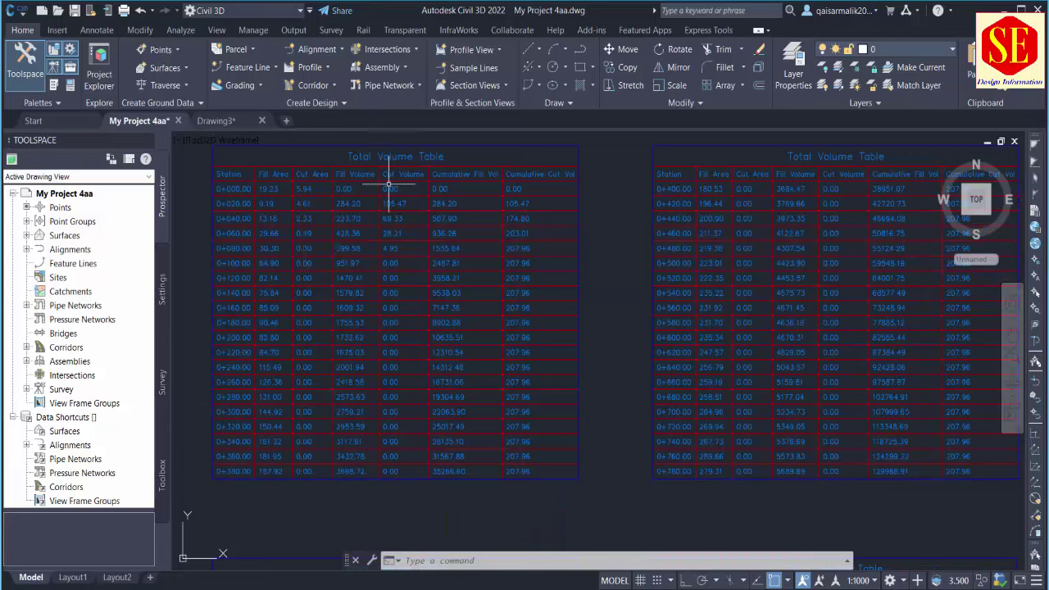
pyautogui.scroll(-2, 492, 227)
pyautogui.scroll(-2, 492, 223)
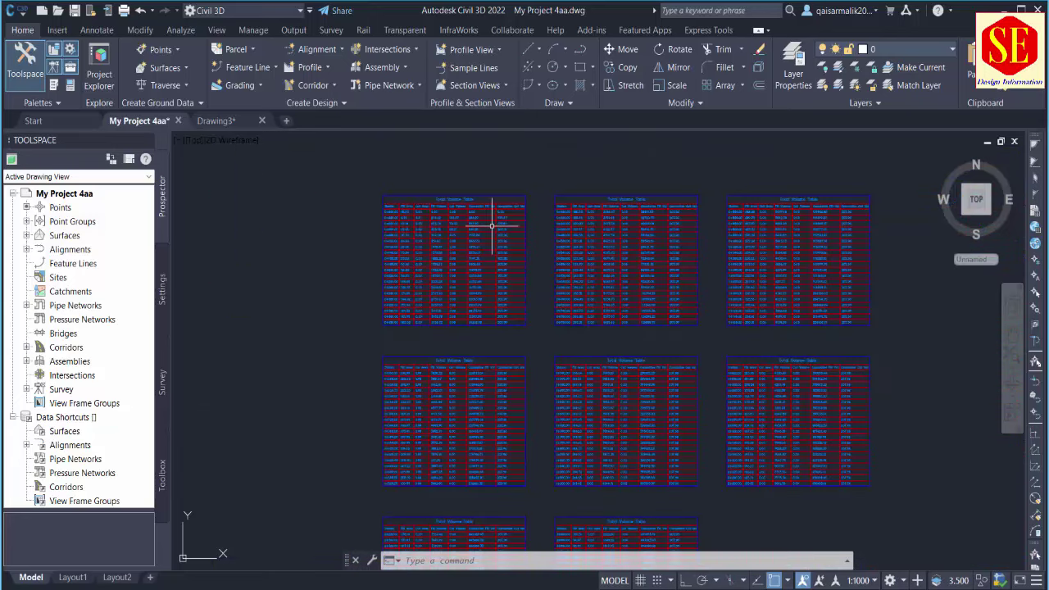
pyautogui.scroll(-3, 543, 222)
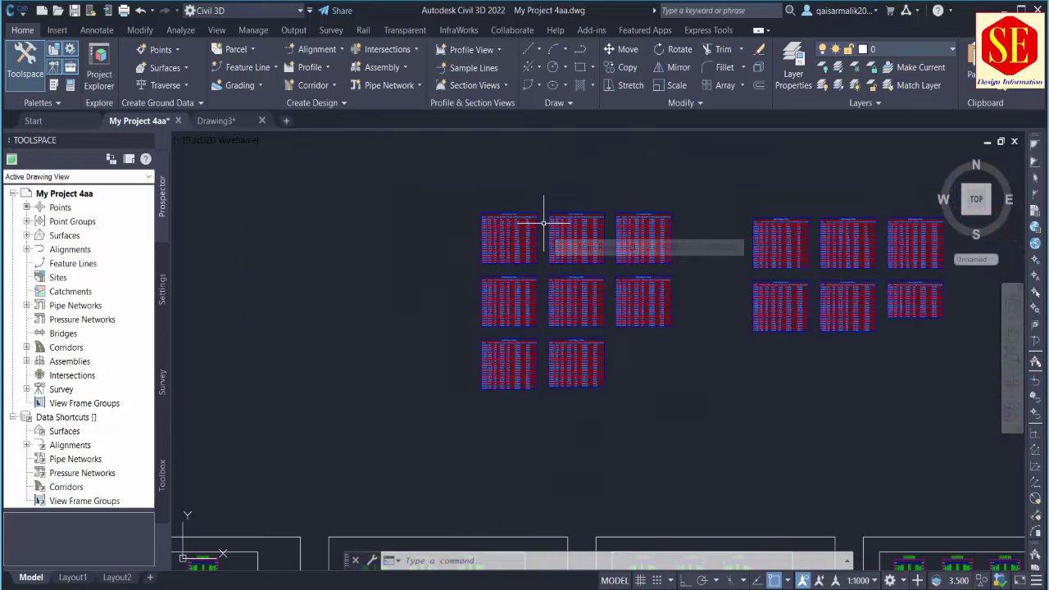
pyautogui.scroll(-2, 762, 232)
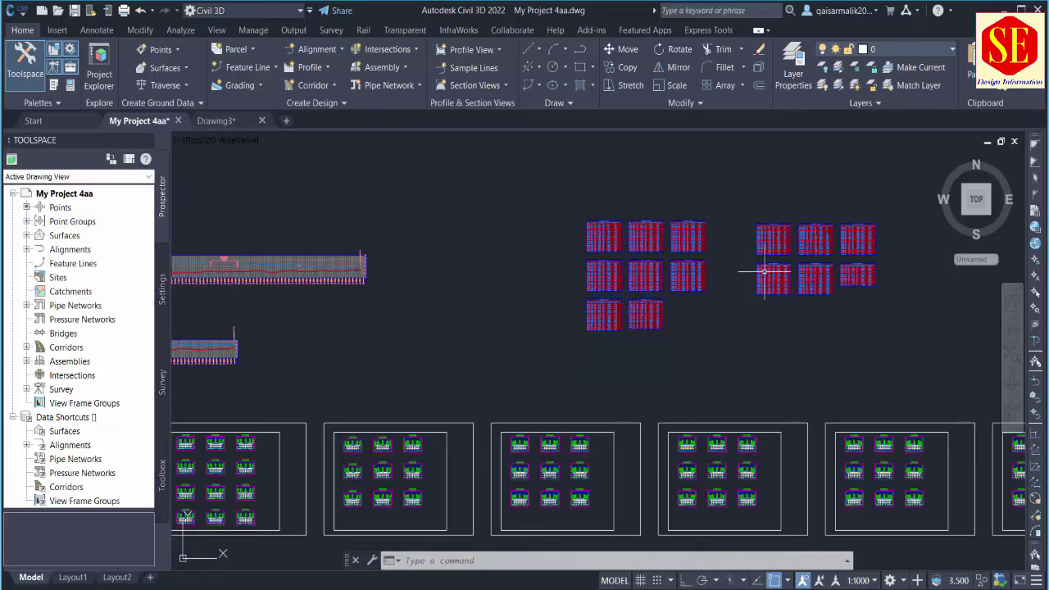
pyautogui.scroll(-2, 764, 271)
pyautogui.scroll(-2, 571, 357)
pyautogui.scroll(-2, 707, 348)
pyautogui.scroll(-2, 691, 351)
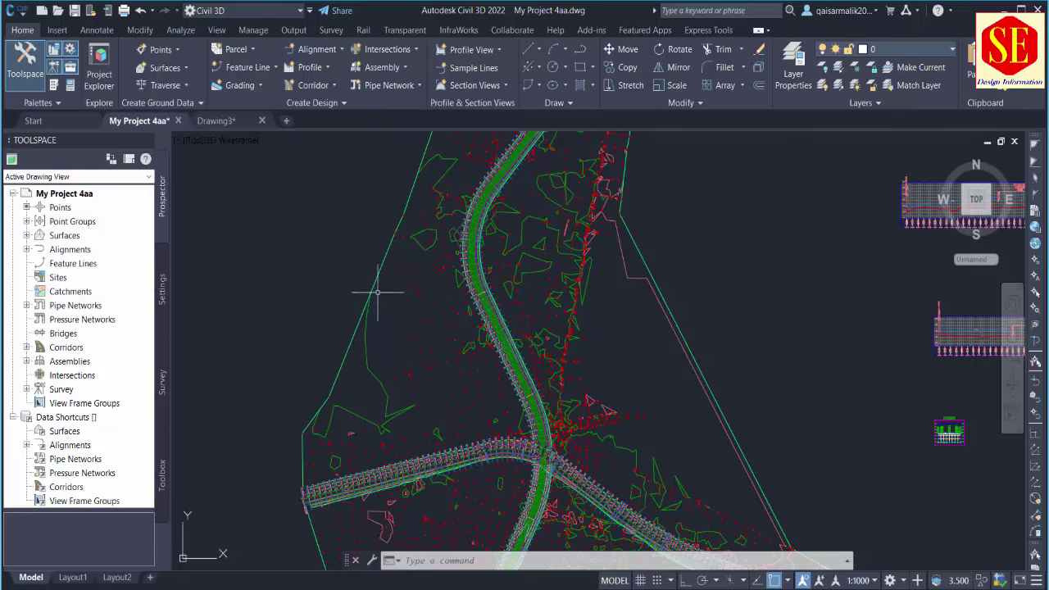
# - Zoom out and pan the site plan to view the whole drawing
pyautogui.scroll(-2, 438, 287)
pyautogui.scroll(-3, 574, 271)
pyautogui.scroll(-2, 606, 279)
pyautogui.moveTo(613, 286); pyautogui.dragTo(373, 299, button='middle')
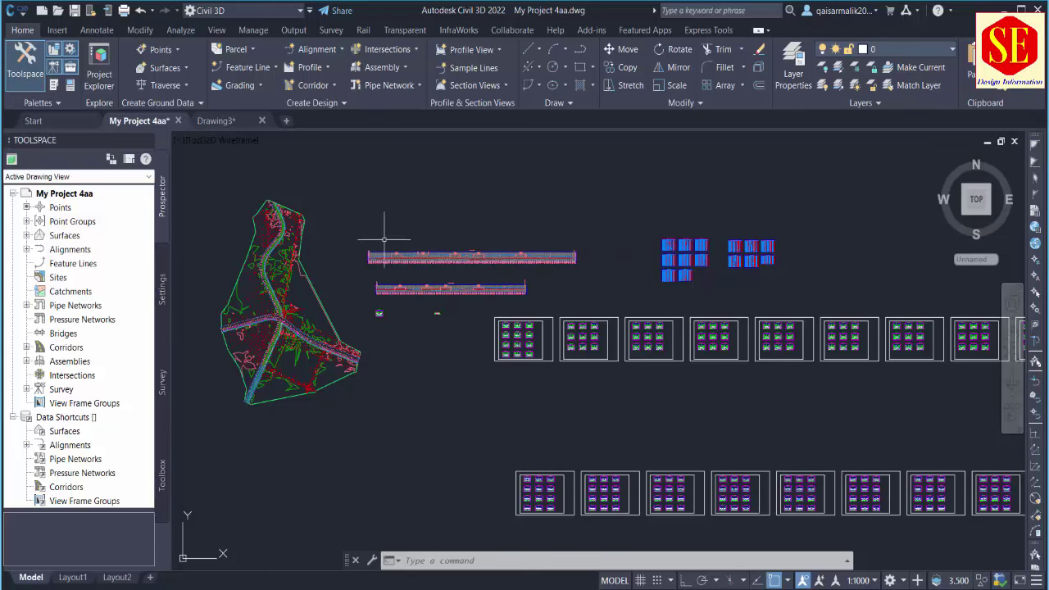
pyautogui.moveTo(399, 256); pyautogui.dragTo(442, 261, button='middle')
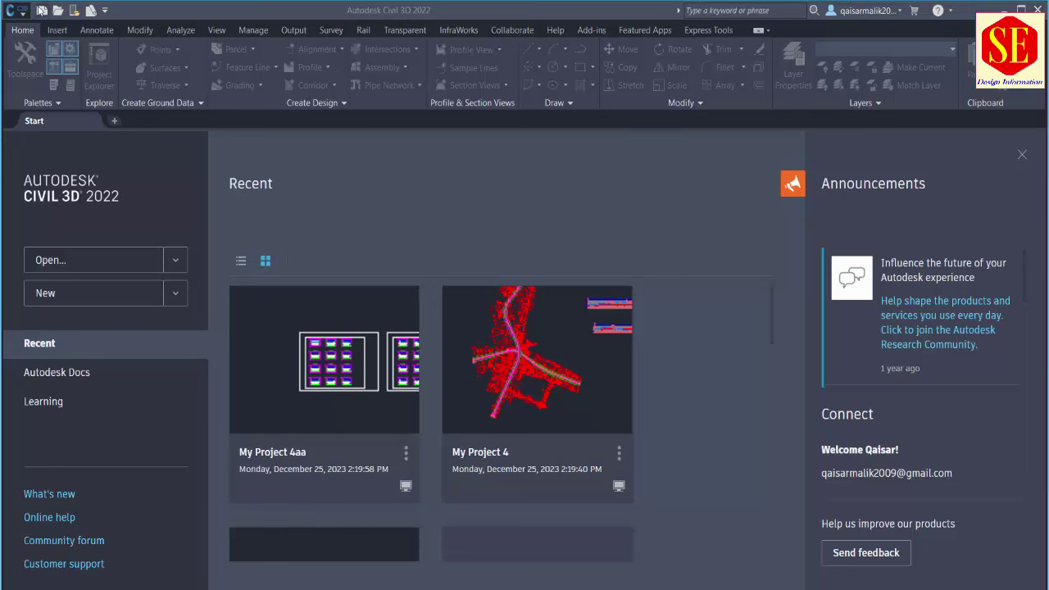
# - Create a new blank drawing, Drawing4, from the default template
pyautogui.click(42, 10)
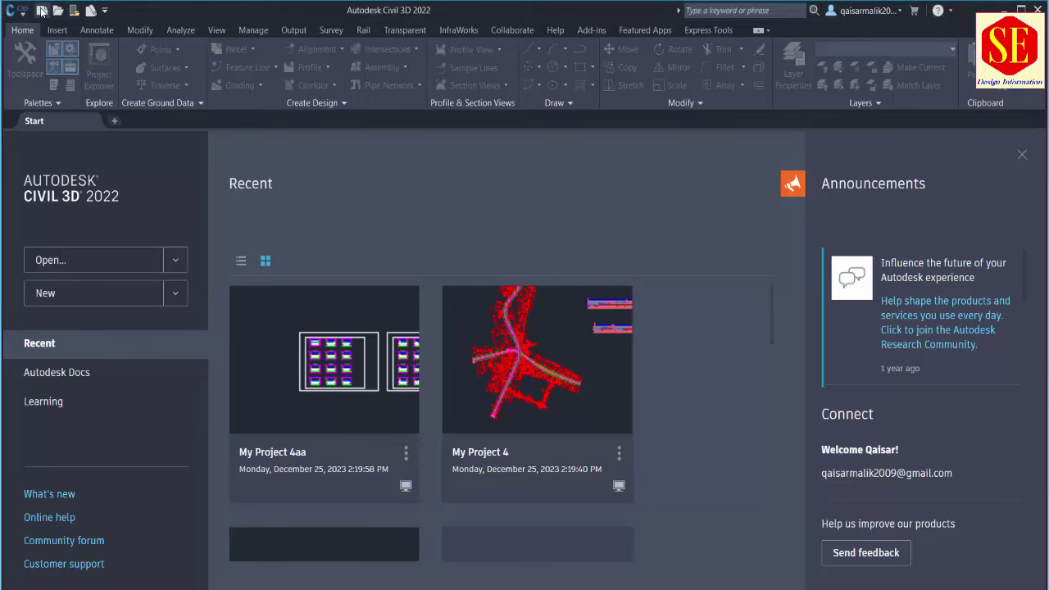
pyautogui.click(42, 10)
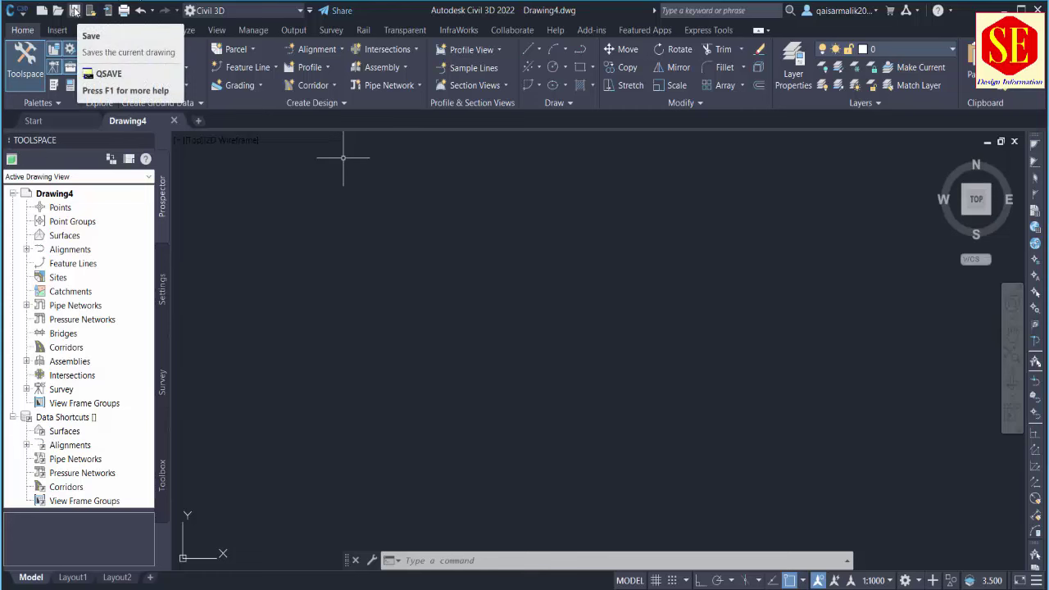
# - Save Drawing4 into the Desktop's Youtube folder with the file name Youtube
pyautogui.click(74, 9)
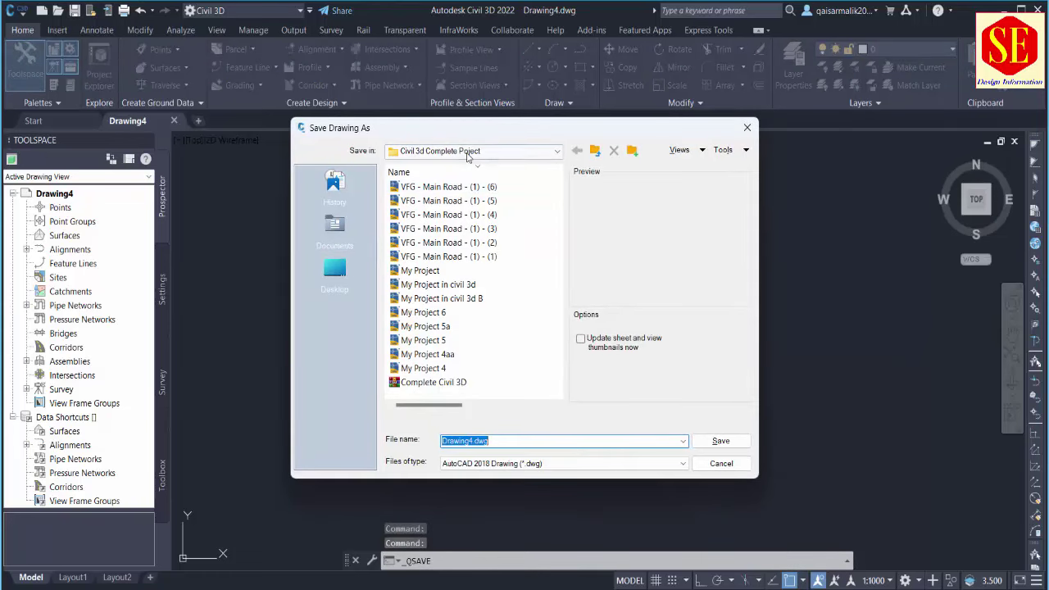
pyautogui.click(469, 152)
pyautogui.scroll(3, 463, 172)
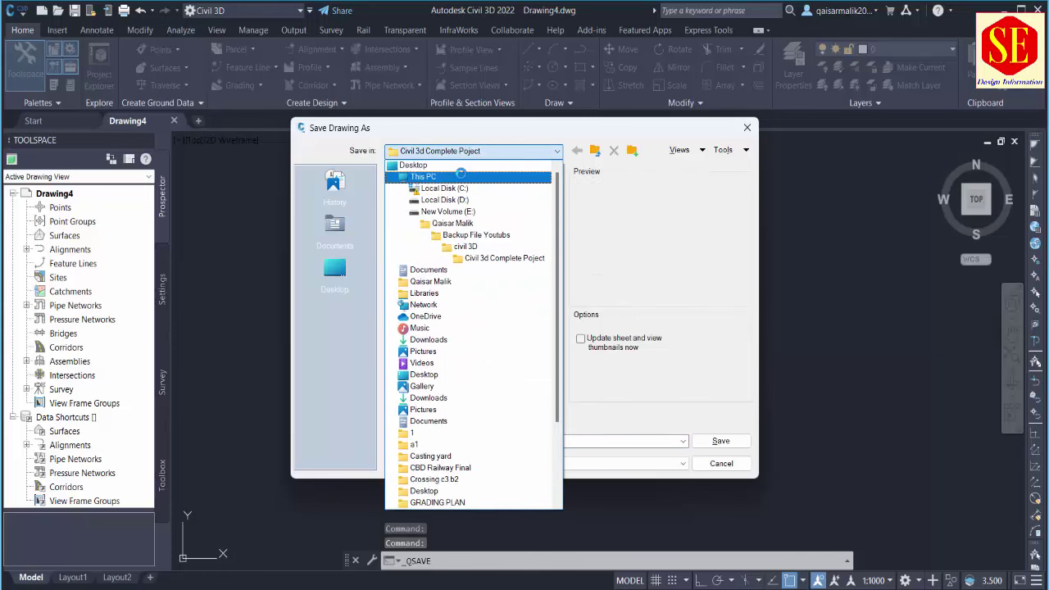
pyautogui.click(447, 164)
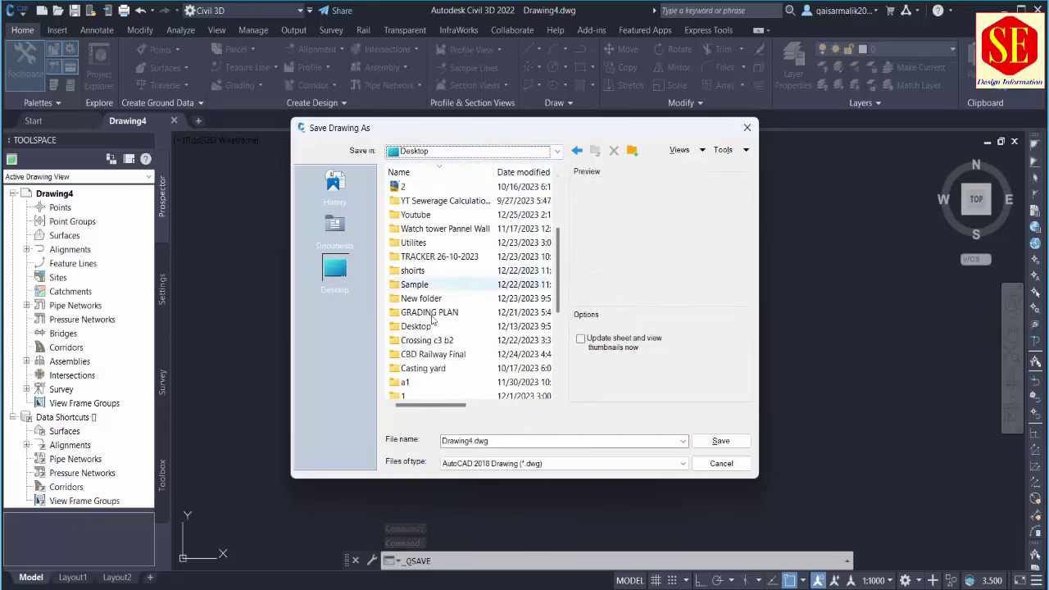
pyautogui.click(432, 352)
pyautogui.press('Home')
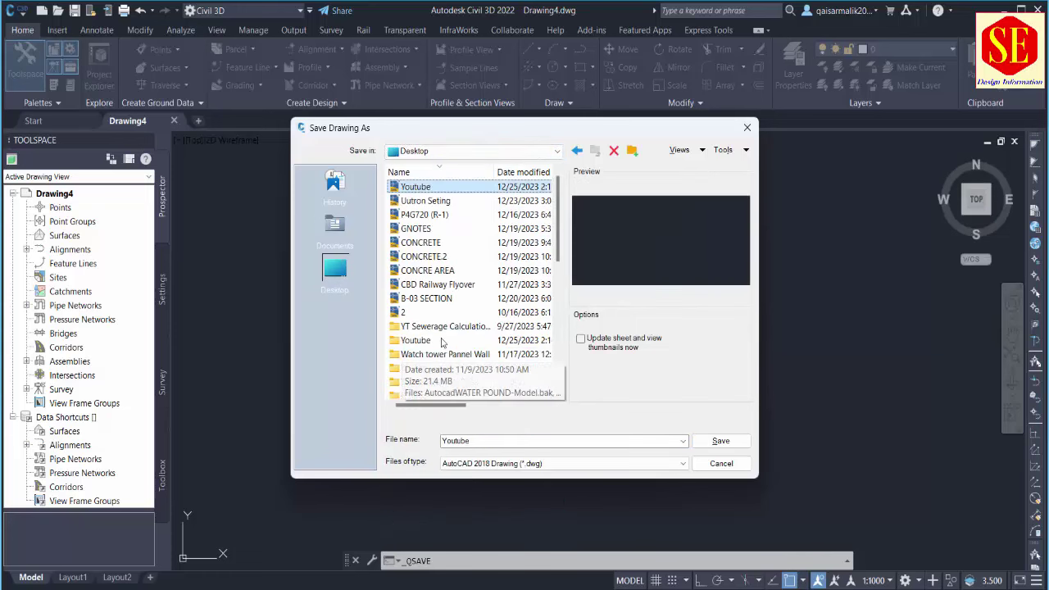
pyautogui.click(420, 342)
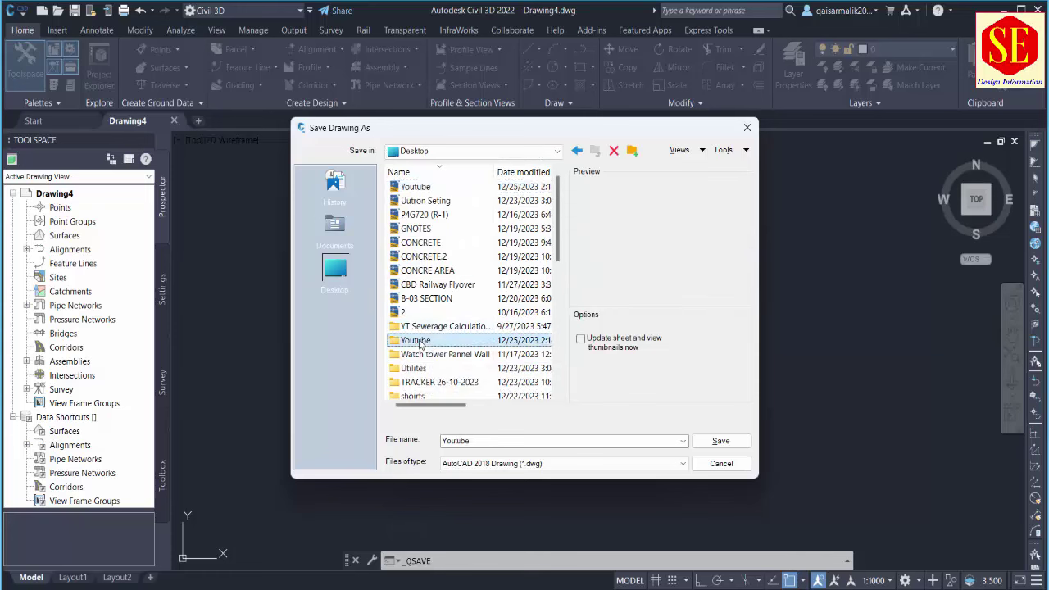
pyautogui.doubleClick(419, 343)
pyautogui.doubleClick(479, 441)
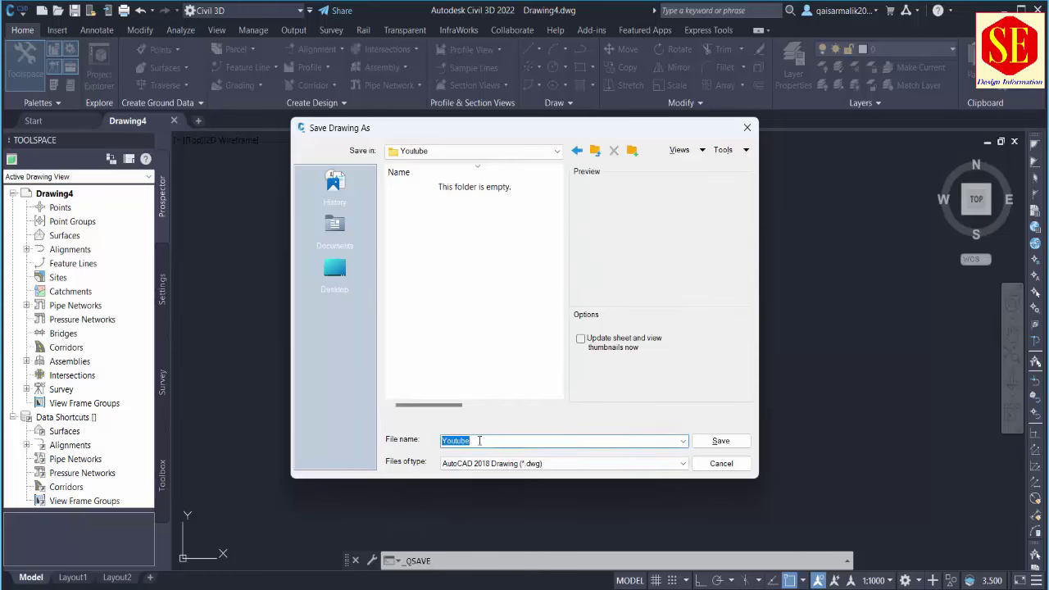
pyautogui.click(480, 440)
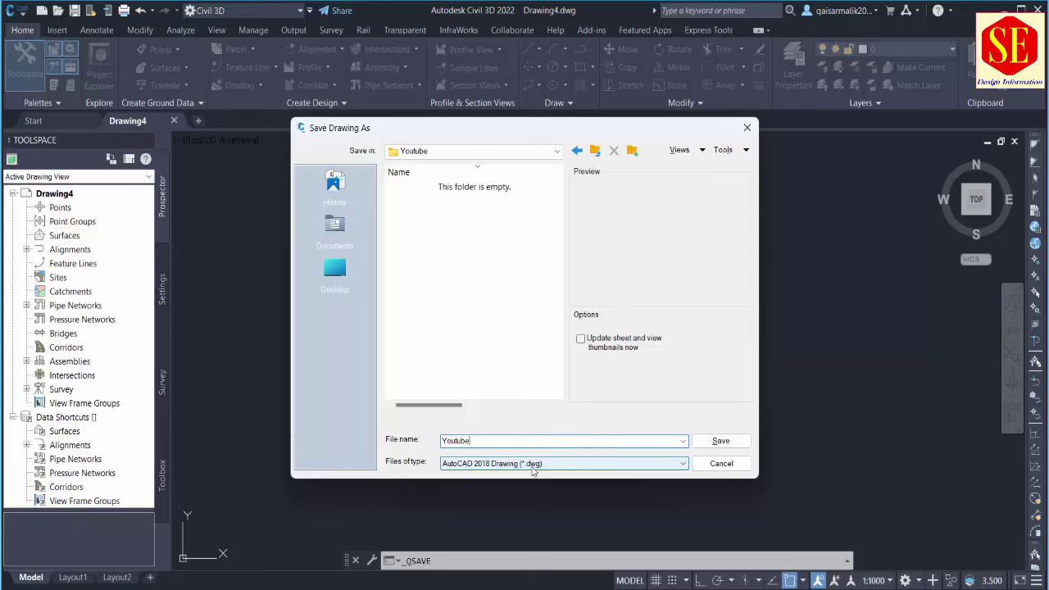
# - Change the file type to AutoCAD R14/LT98/LT97 Drawing (*.dwg), keeping the name Youtube.dwg
pyautogui.click(549, 463)
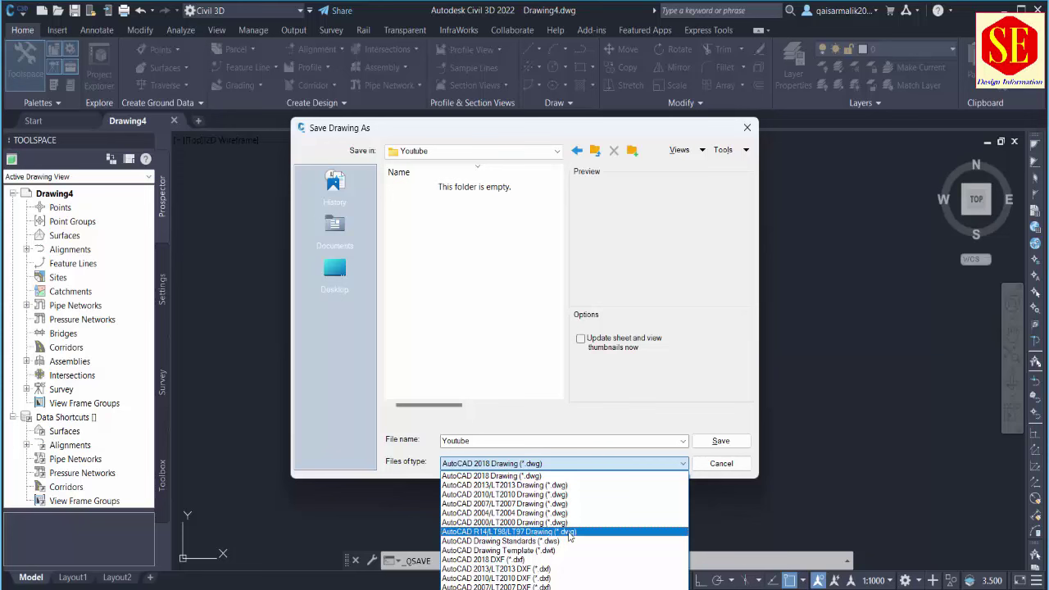
pyautogui.click(569, 534)
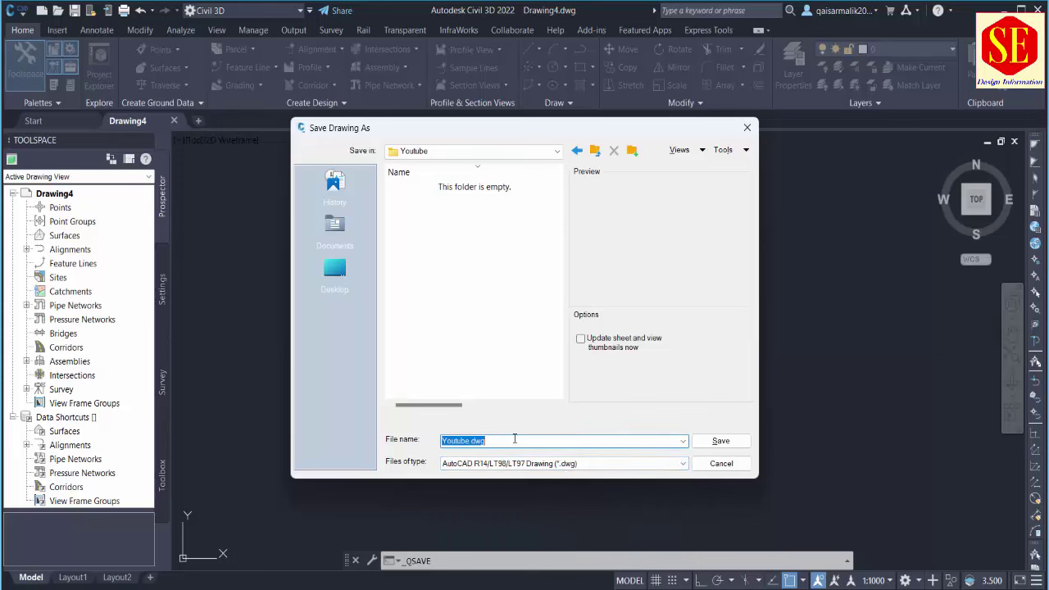
pyautogui.click(515, 440)
pyautogui.click(724, 443)
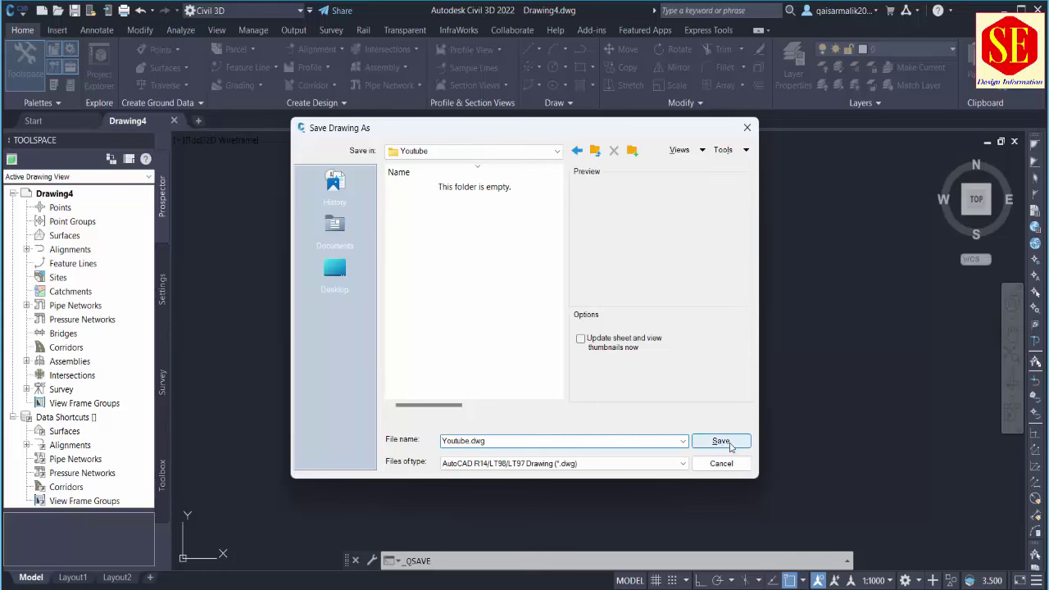
# - Save the drawing as Youtube.dwg and bring up the Application menu's Drawing Utilities
pyautogui.click(730, 443)
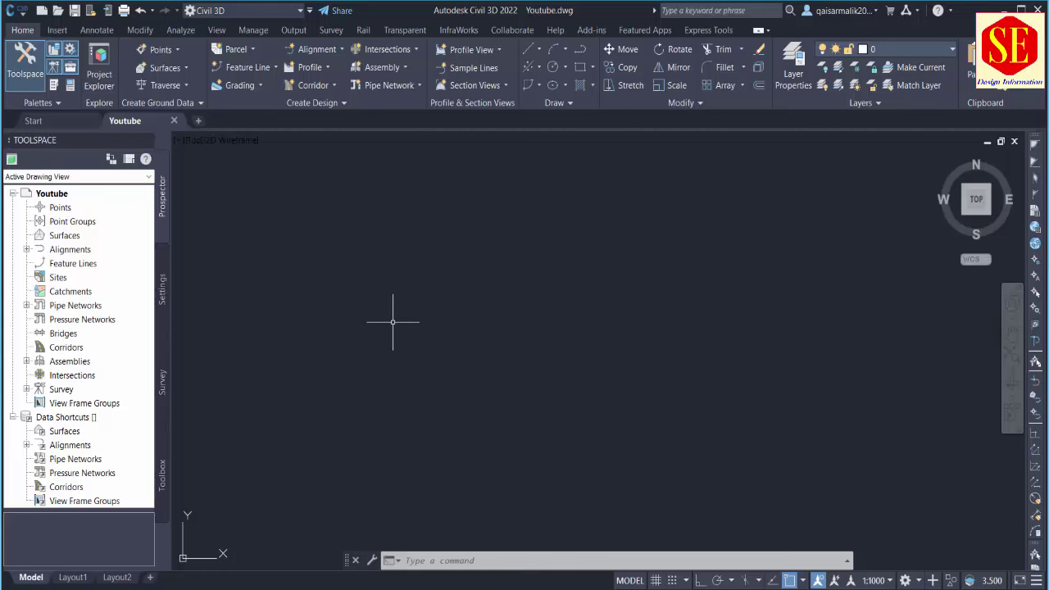
pyautogui.click(16, 12)
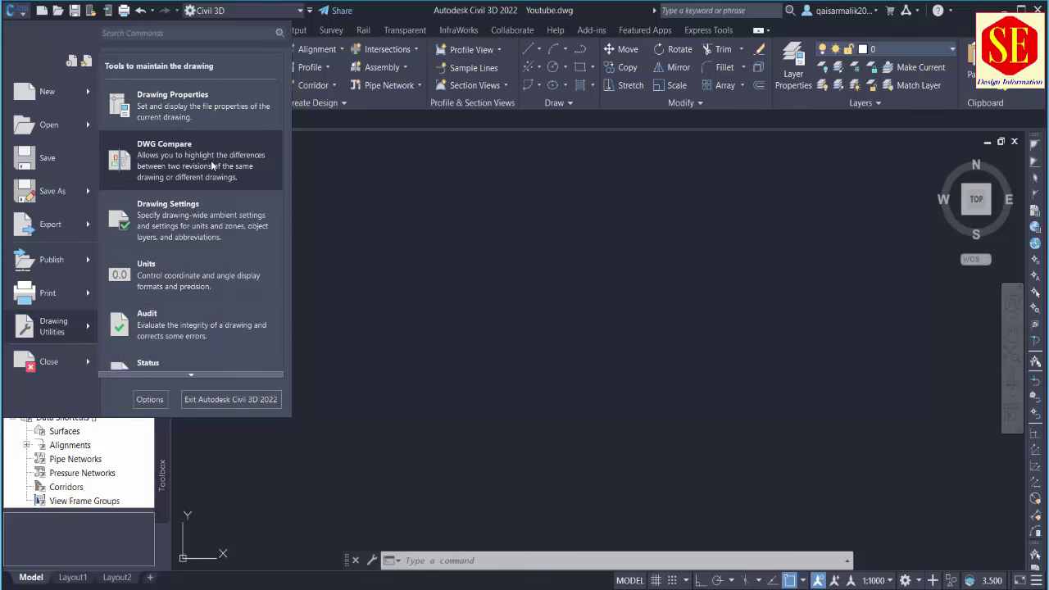
# - Set the drawing units to Decimal length, 0.000 precision and Meters insertion scale
pyautogui.click(178, 276)
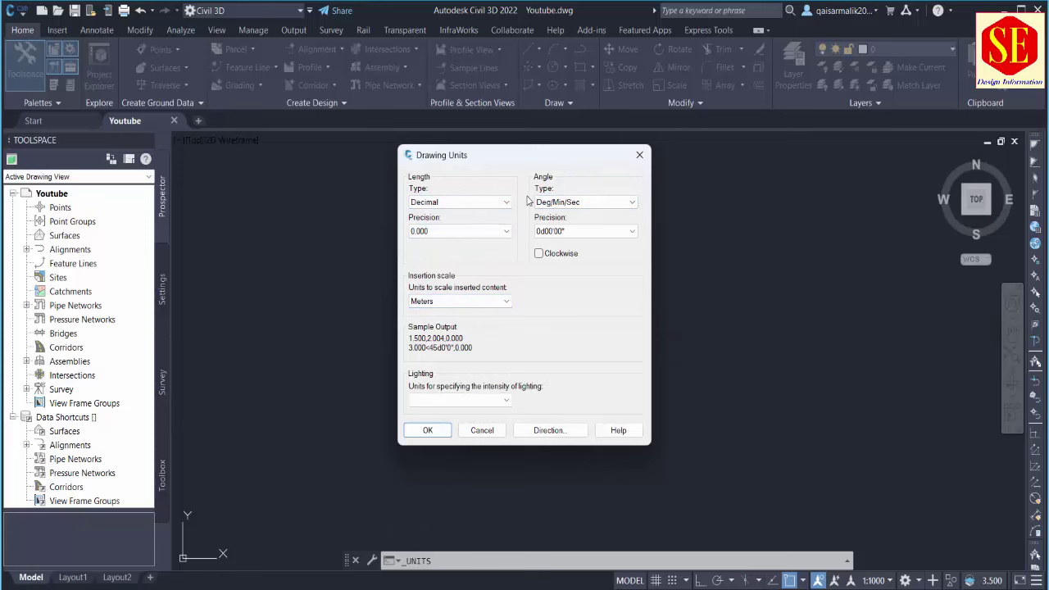
pyautogui.click(495, 205)
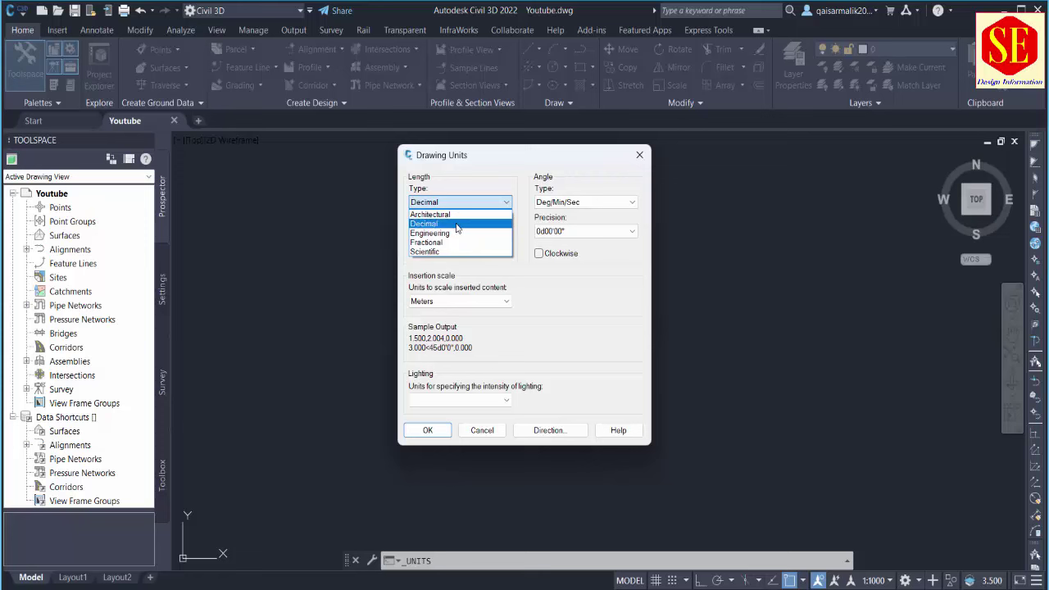
pyautogui.click(457, 228)
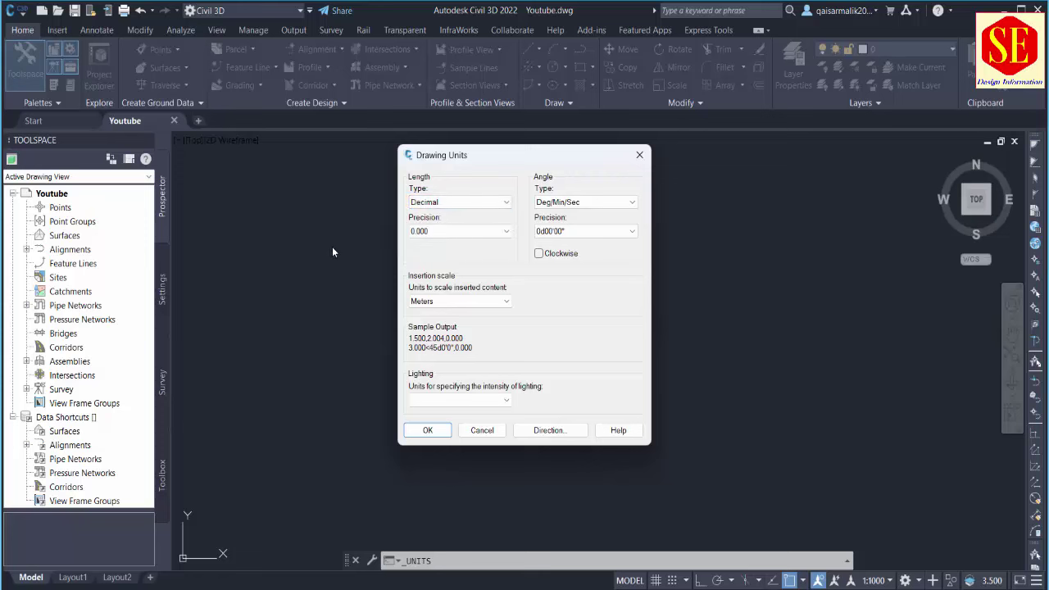
pyautogui.click(450, 234)
pyautogui.click(433, 271)
pyautogui.click(427, 430)
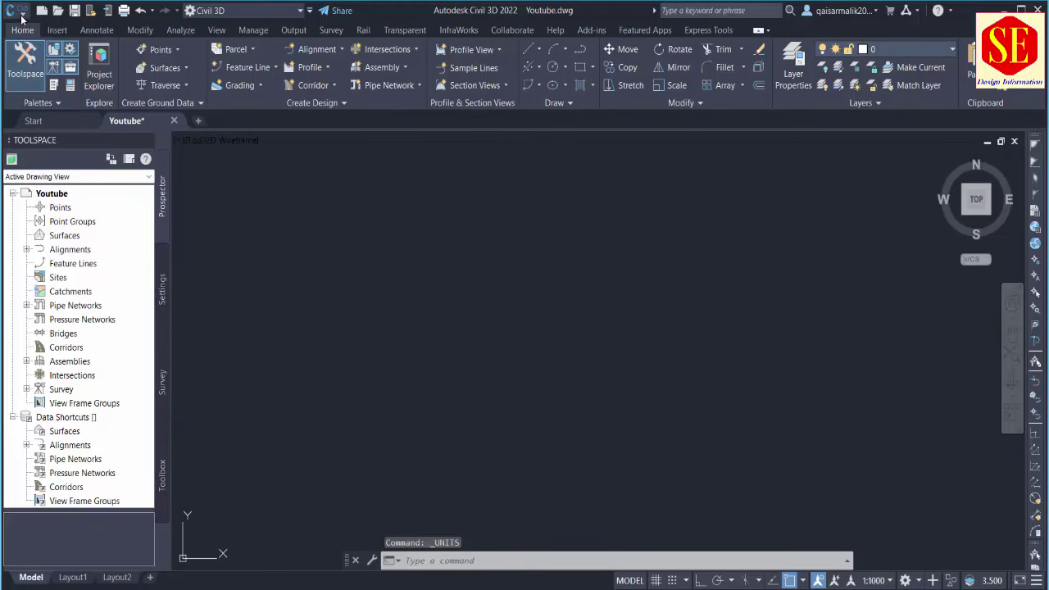
pyautogui.click(21, 14)
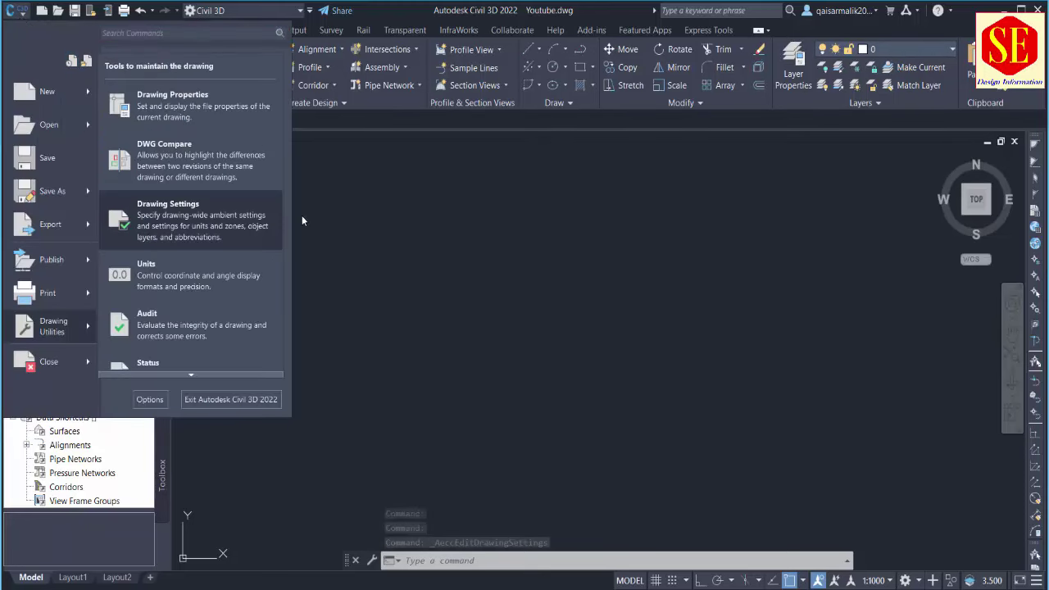
# - In Drawing Settings, set the drawing scale to 1:1000 with custom scale 1000
pyautogui.click(168, 228)
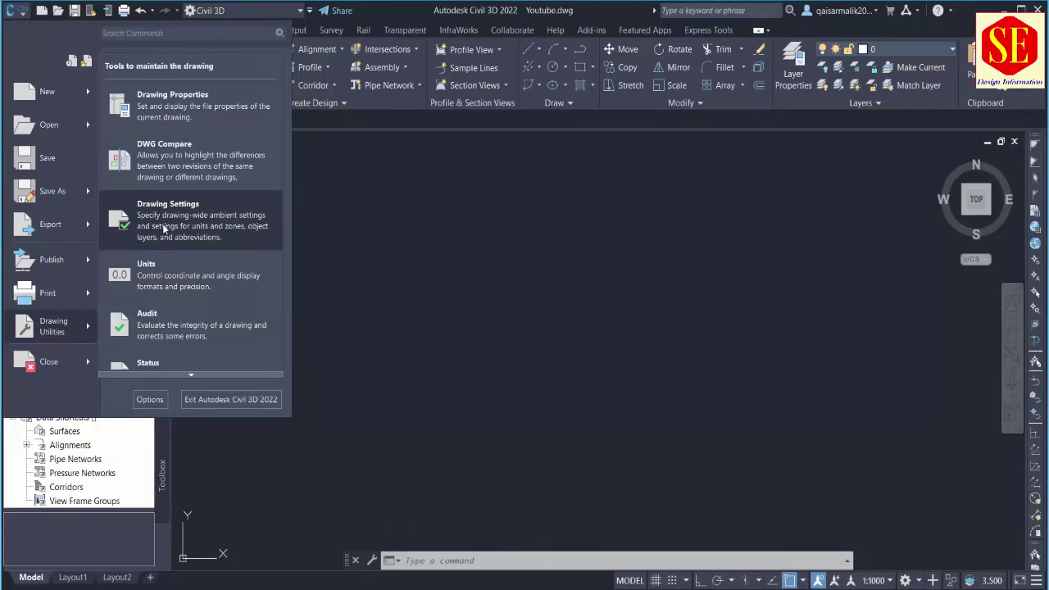
pyautogui.click(170, 217)
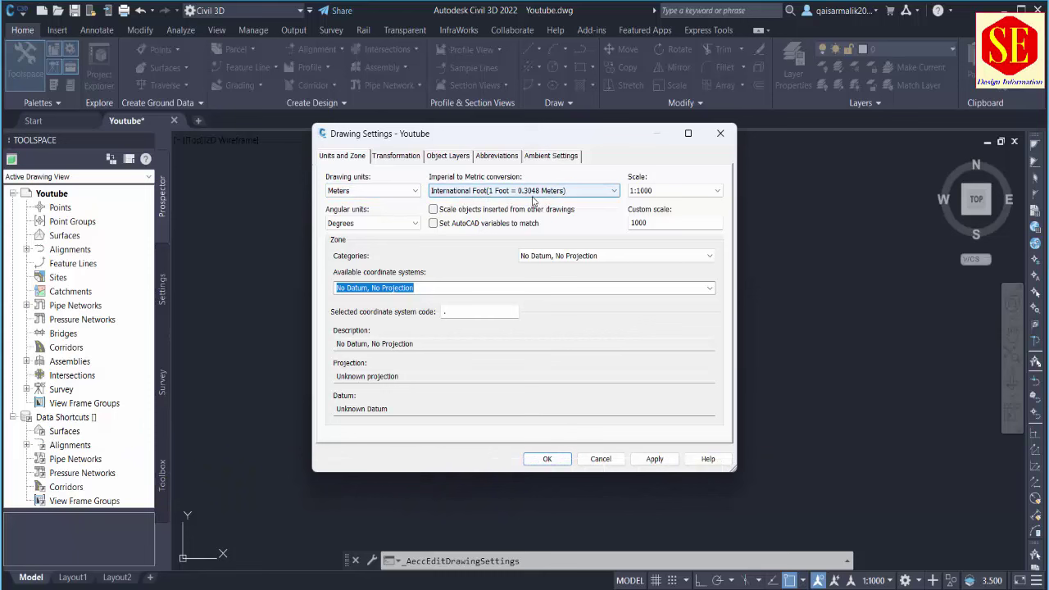
pyautogui.click(701, 194)
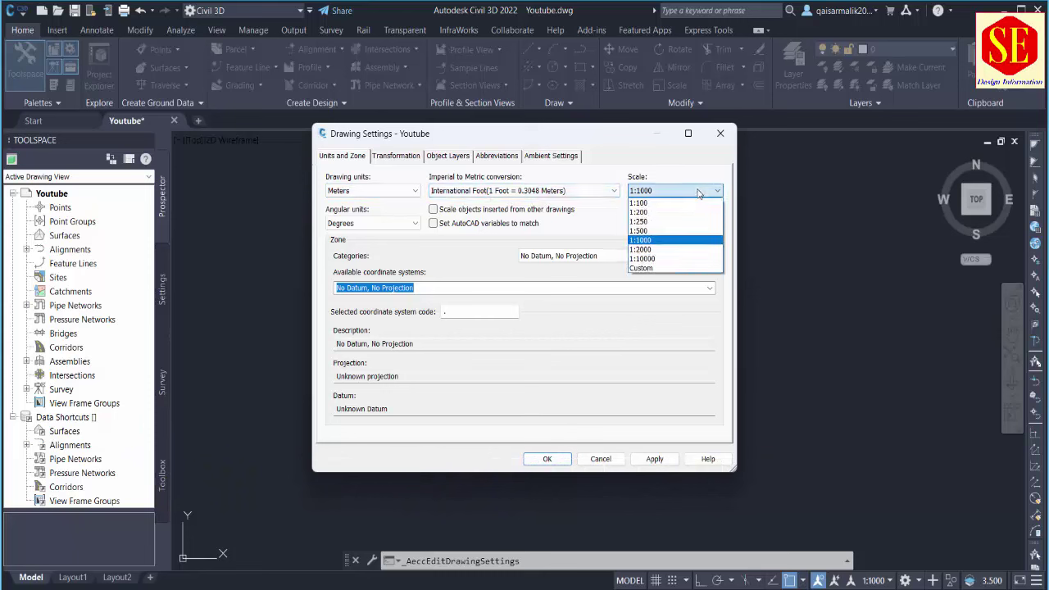
pyautogui.click(677, 240)
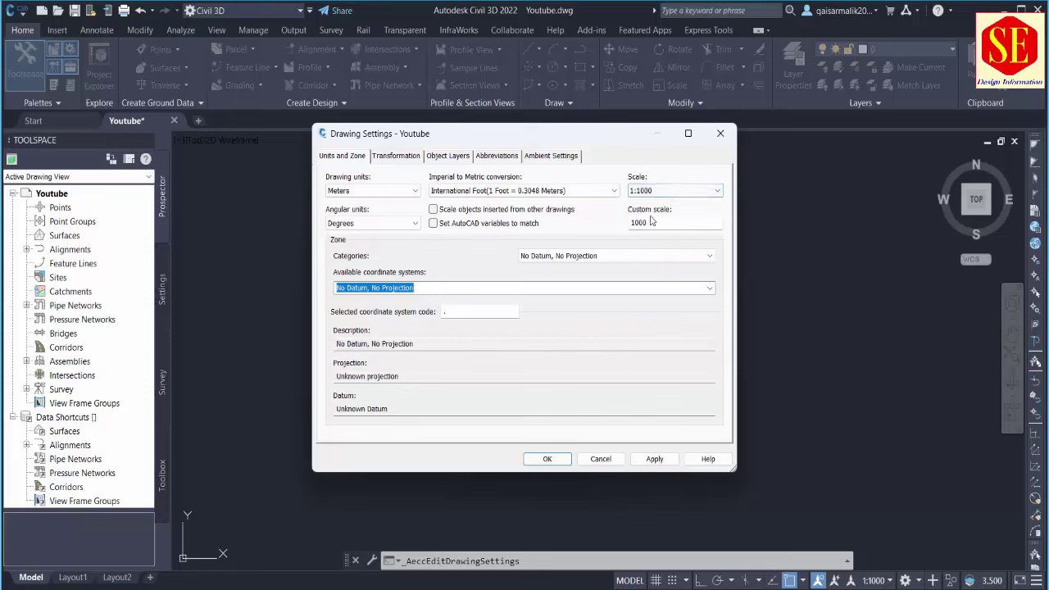
pyautogui.click(652, 222)
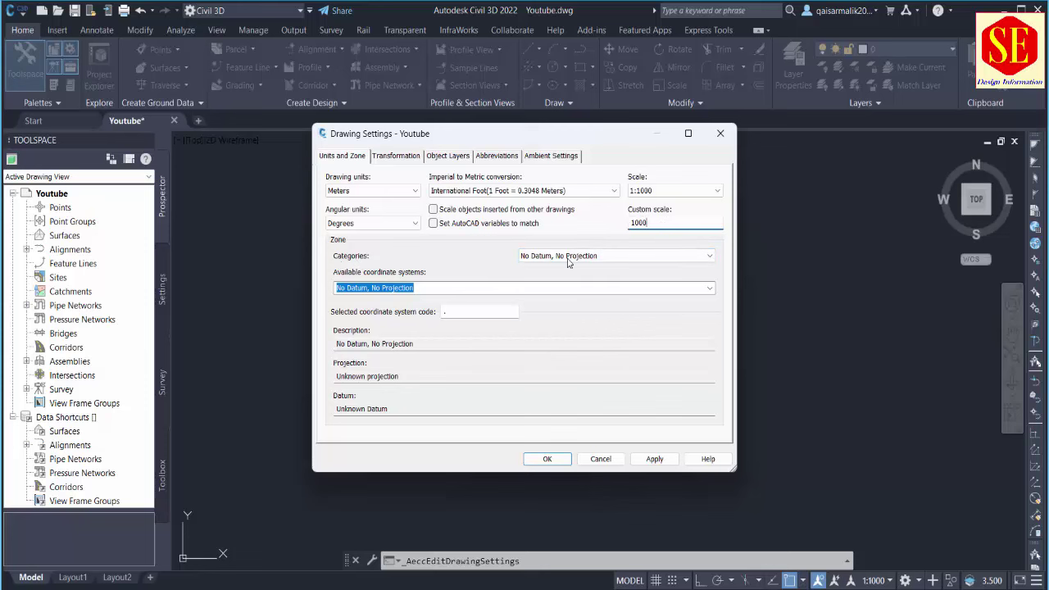
# - Set the zone to Pakistan, east of 72deg East (UTM 43N), Kalianpur 1962 Datum (PAK-43)
pyautogui.click(626, 257)
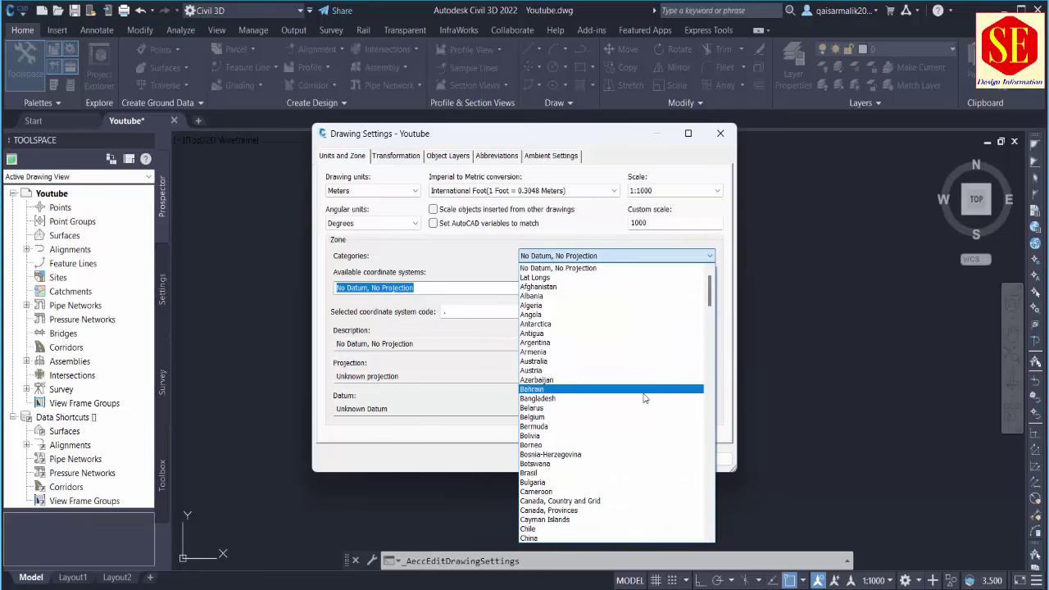
pyautogui.press('p')
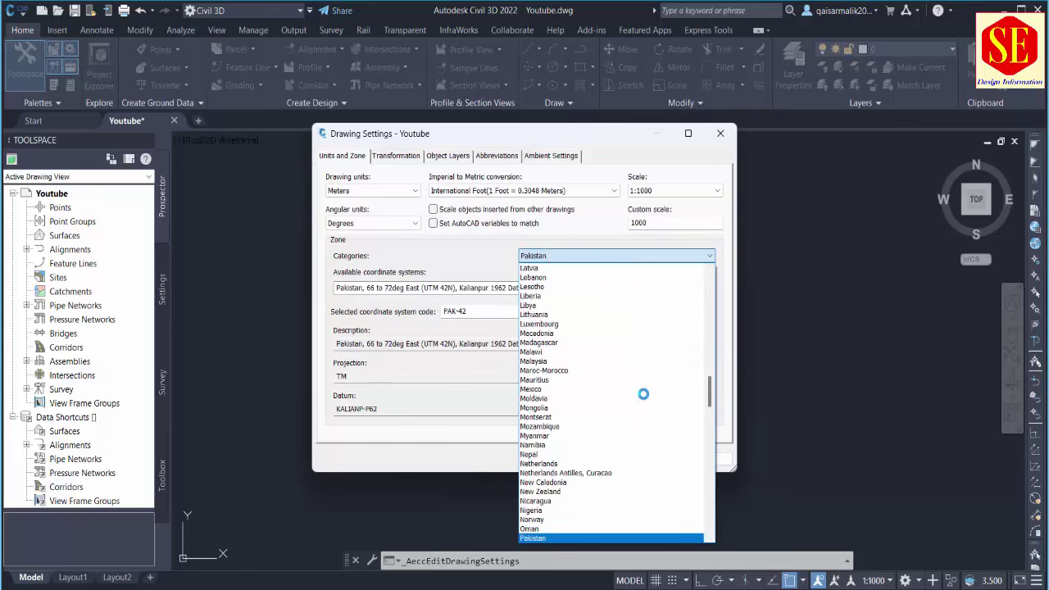
pyautogui.scroll(-1, 642, 391)
pyautogui.scroll(-1, 641, 391)
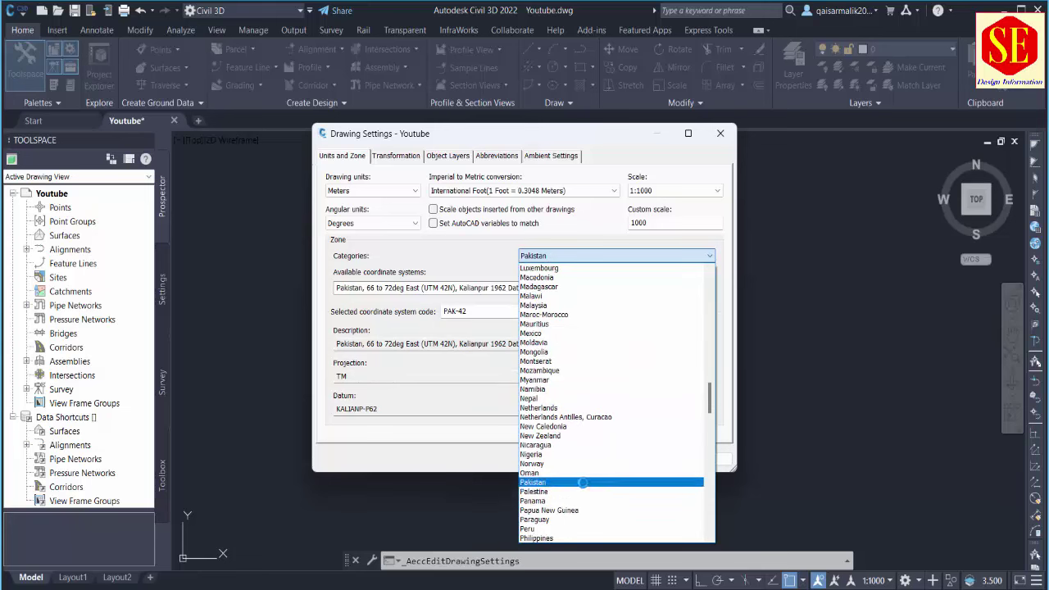
pyautogui.click(583, 483)
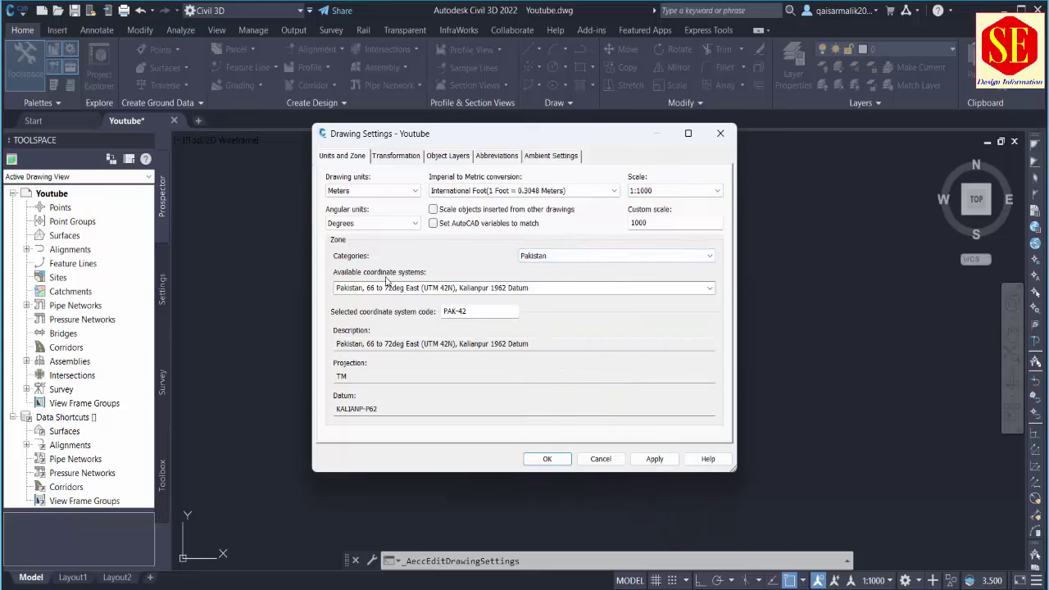
pyautogui.click(710, 292)
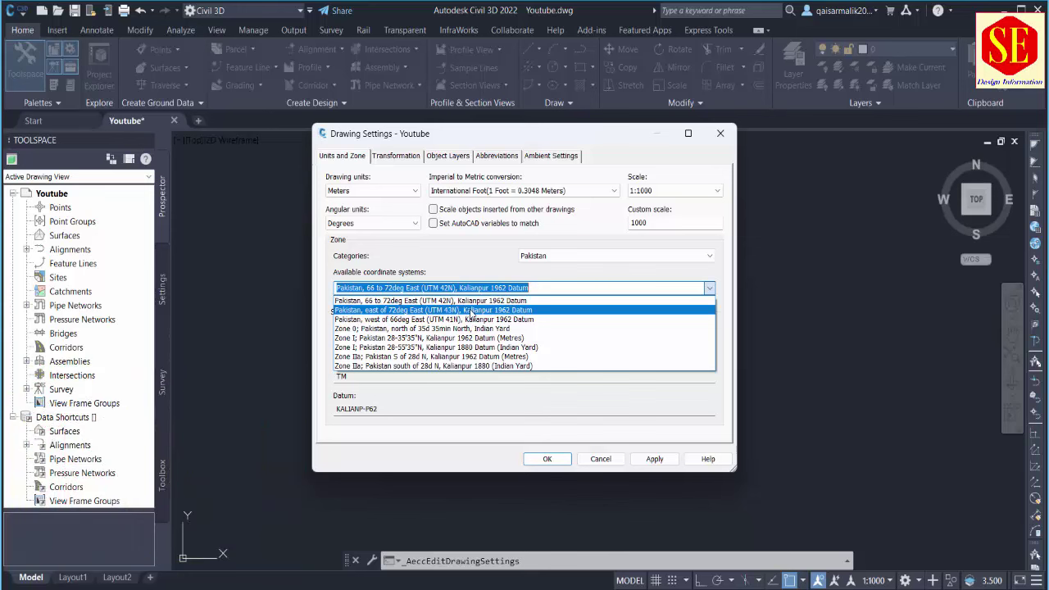
pyautogui.click(472, 311)
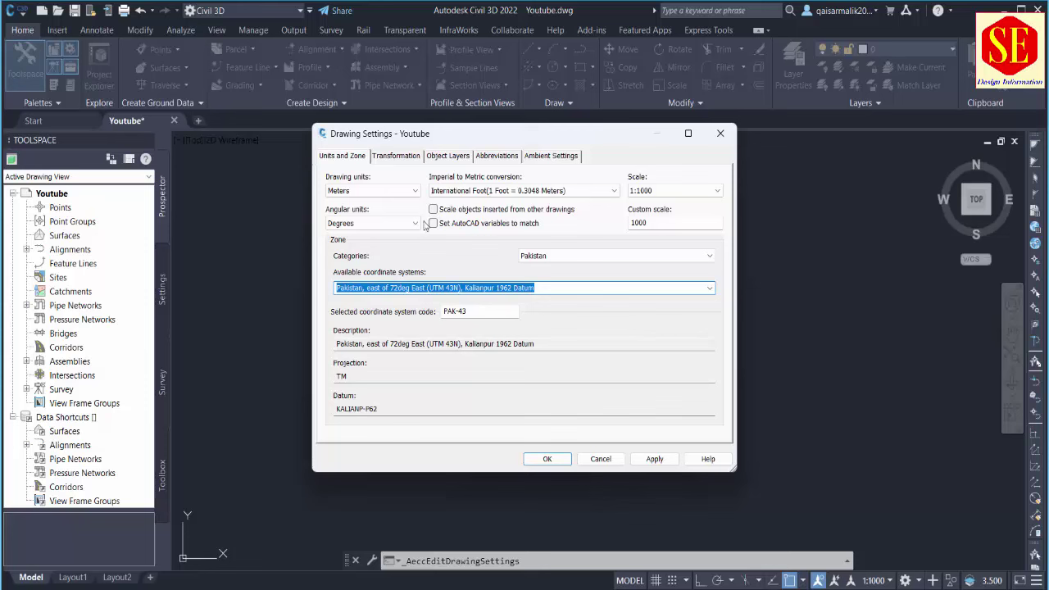
pyautogui.click(450, 157)
pyautogui.click(500, 157)
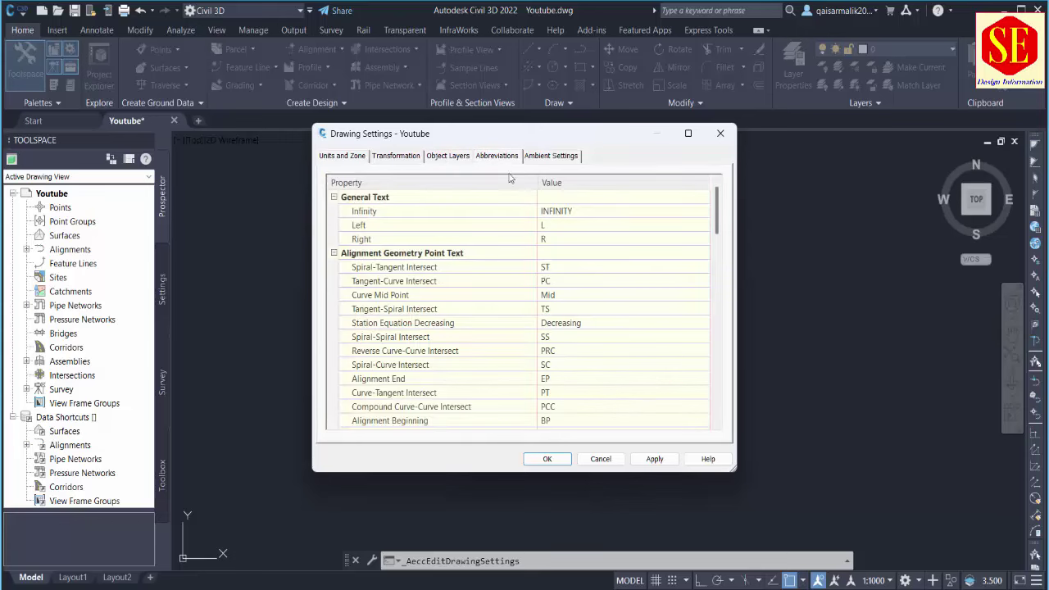
pyautogui.click(555, 157)
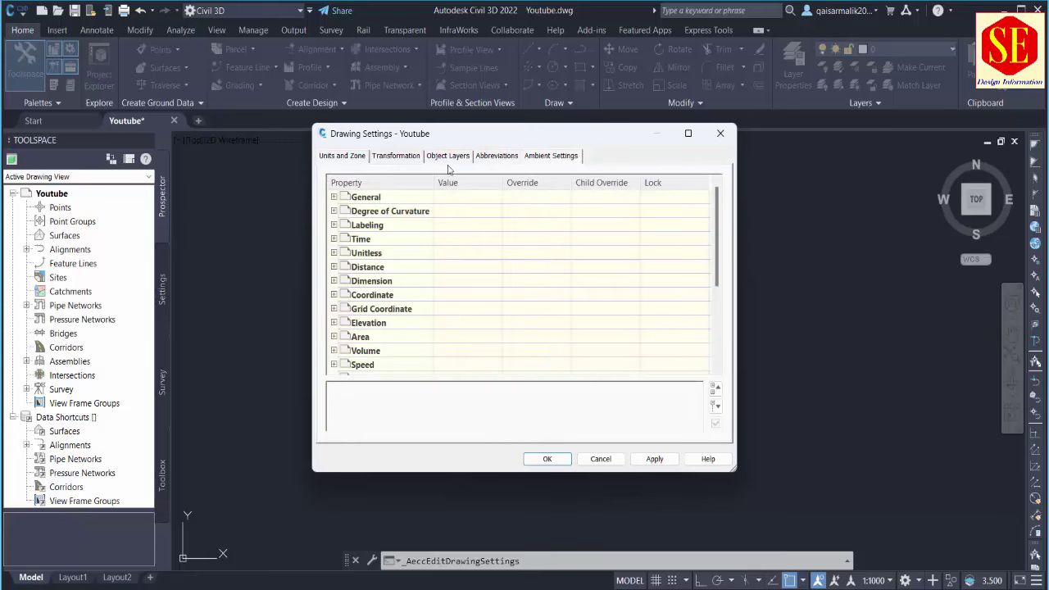
pyautogui.click(398, 157)
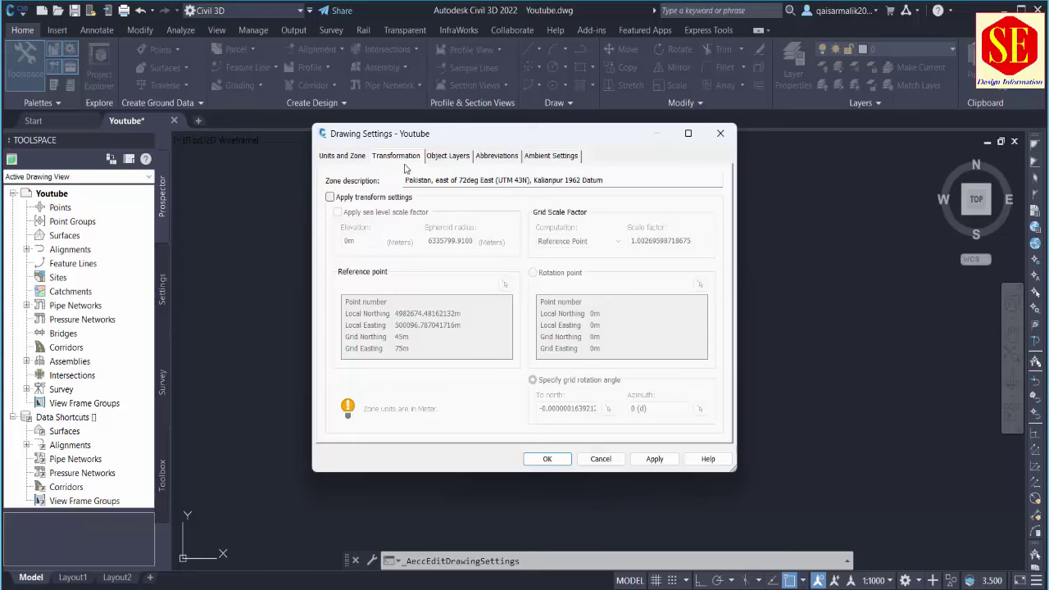
pyautogui.click(337, 159)
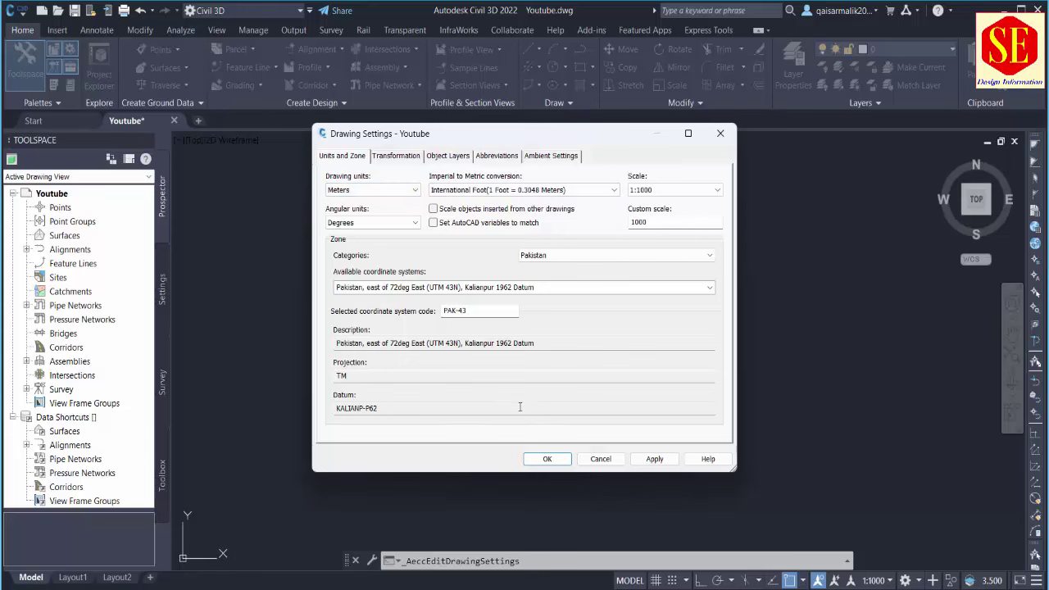
pyautogui.click(655, 459)
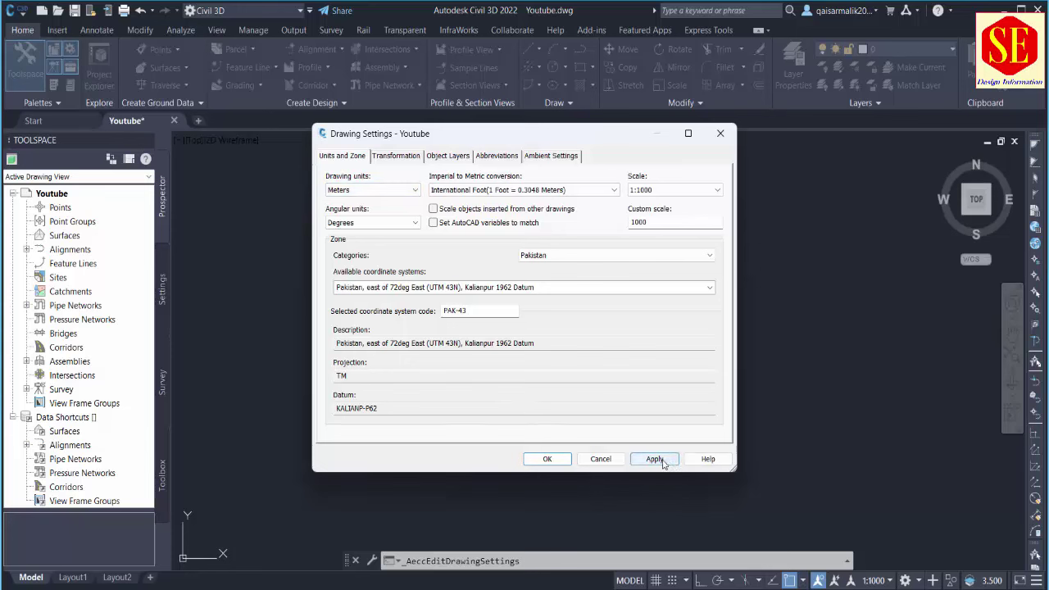
# - Accept the PAK-43 zone and 1:1000 scale settings and save Youtube.dwg
pyautogui.click(548, 459)
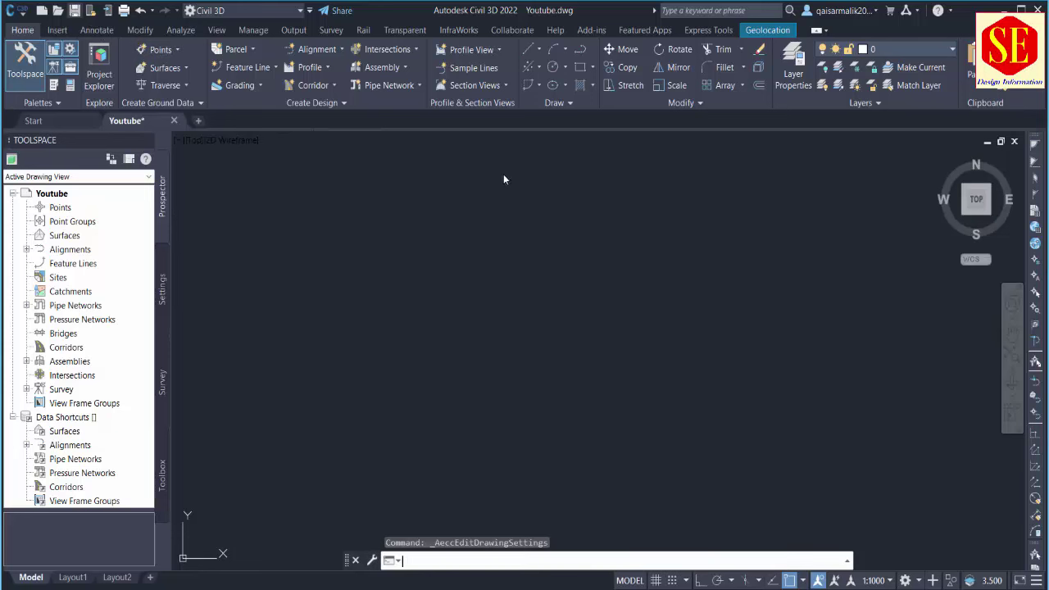
pyautogui.hotkey('ctrl', 's')
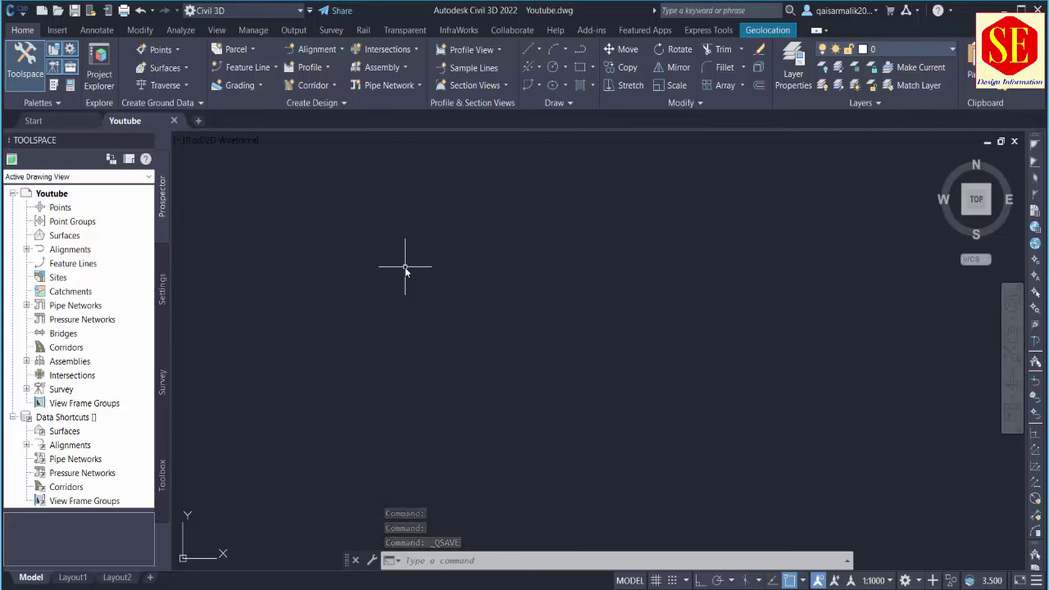
pyautogui.click(886, 582)
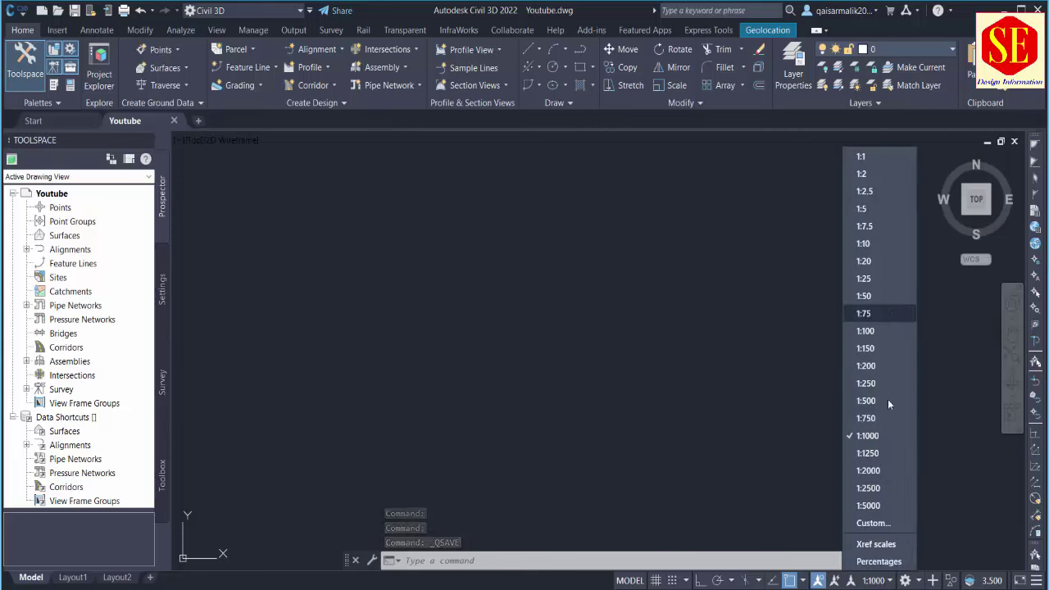
pyautogui.click(485, 283)
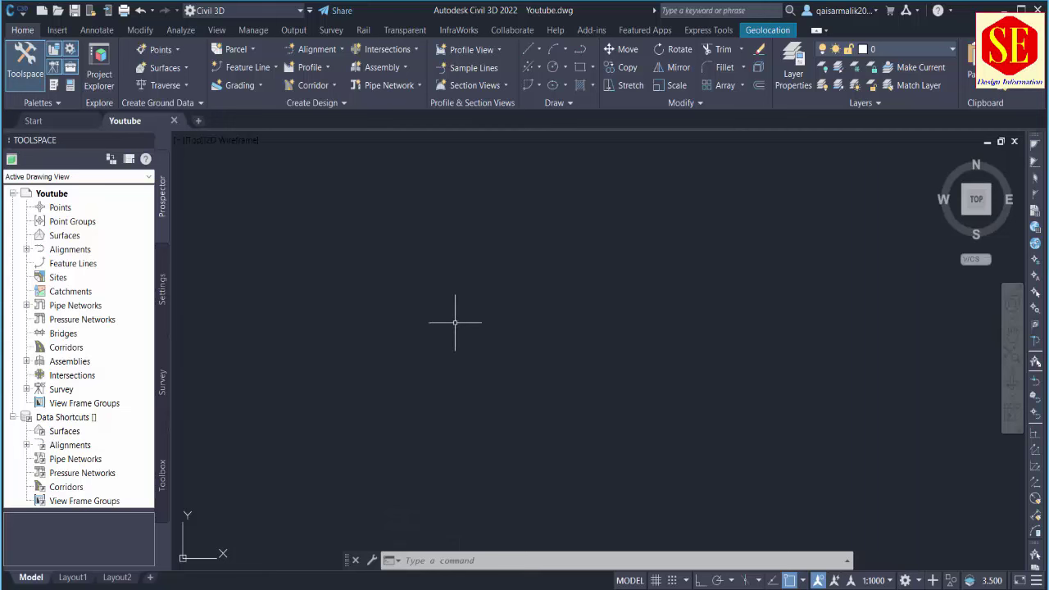